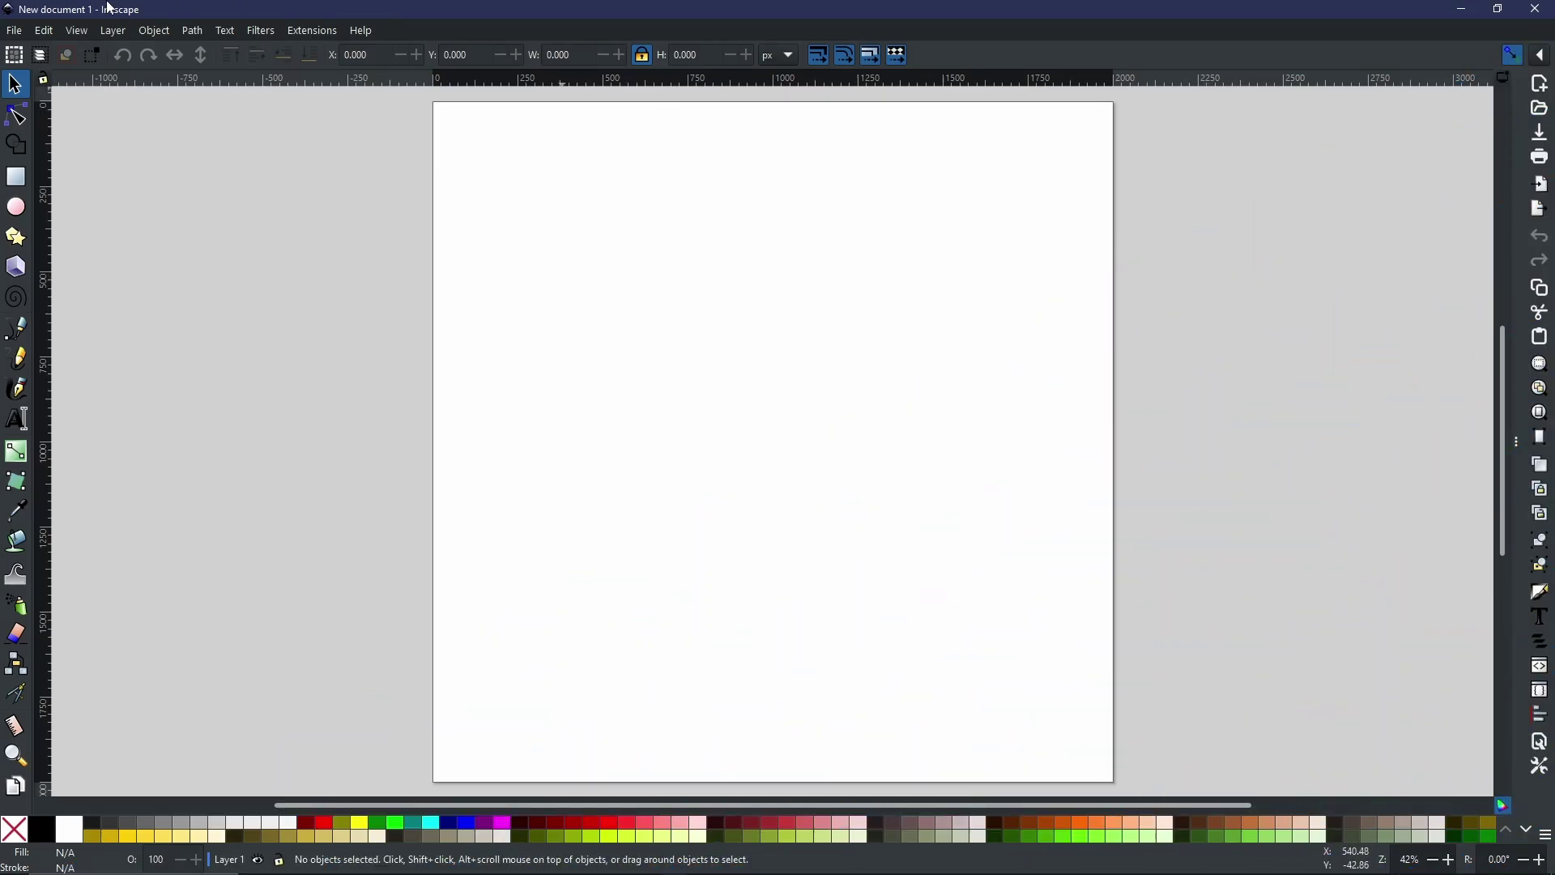
Open the Path menu of path operations
left_click(192, 30)
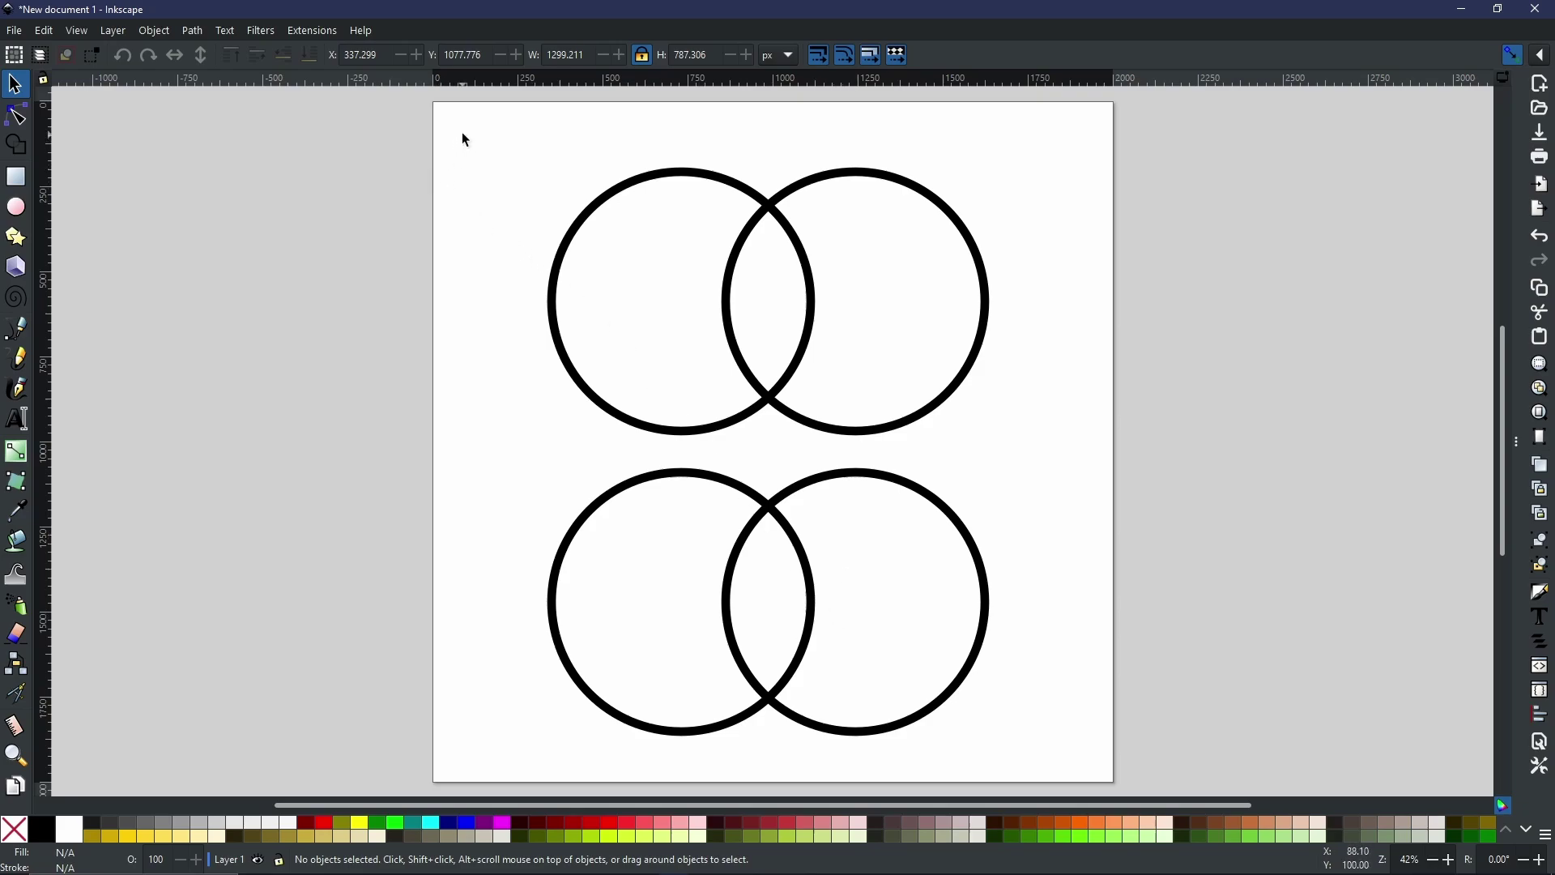
Select both upper circles and Union them into one combined outline
left_click_drag(467, 132, 1166, 493)
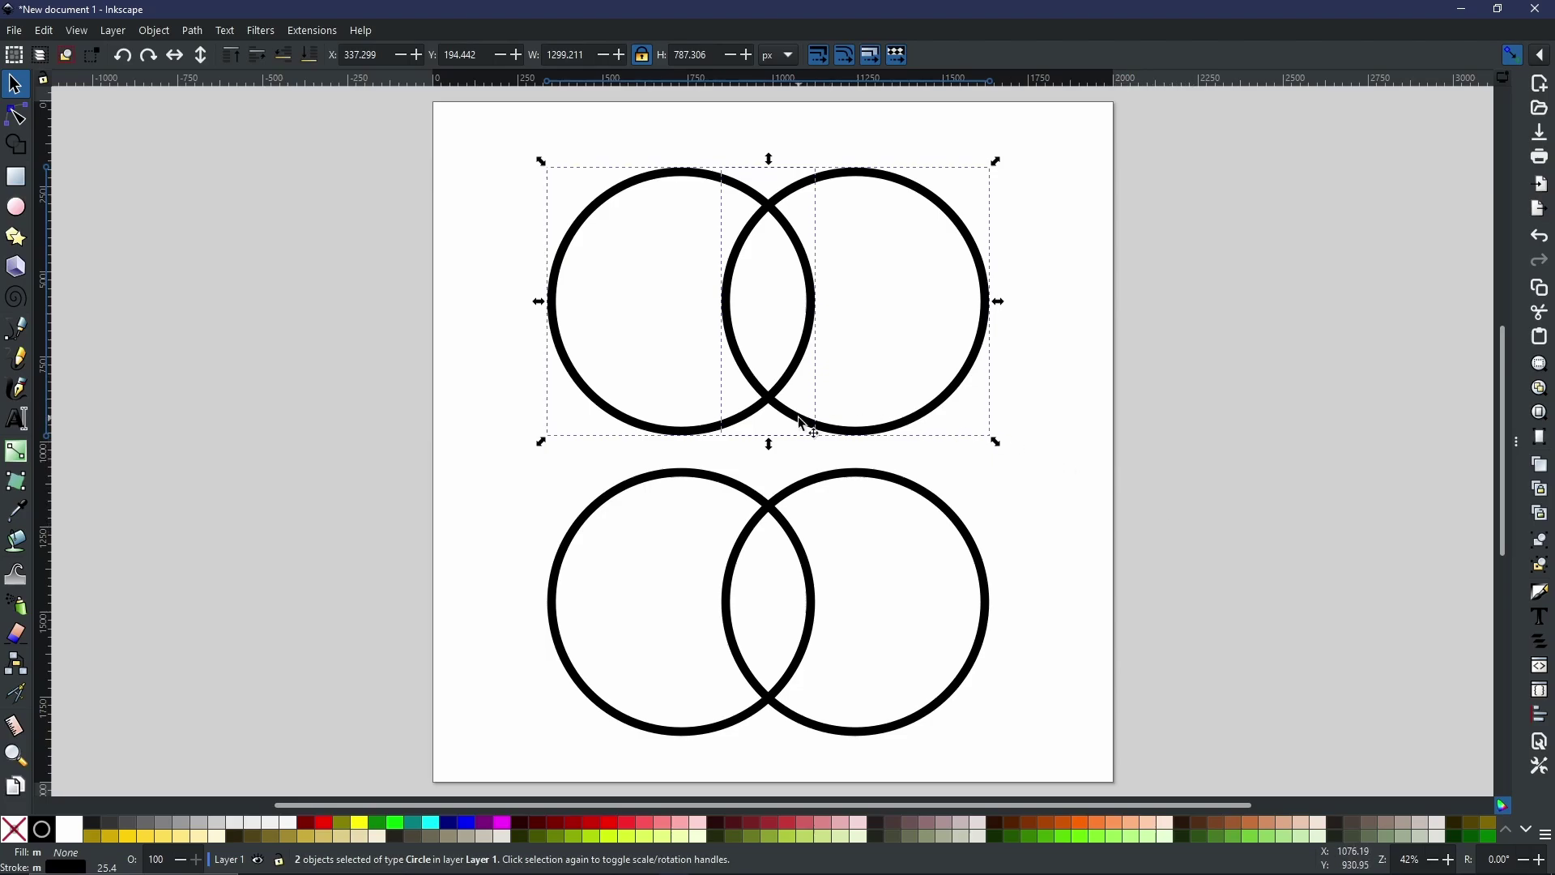
left_click(196, 33)
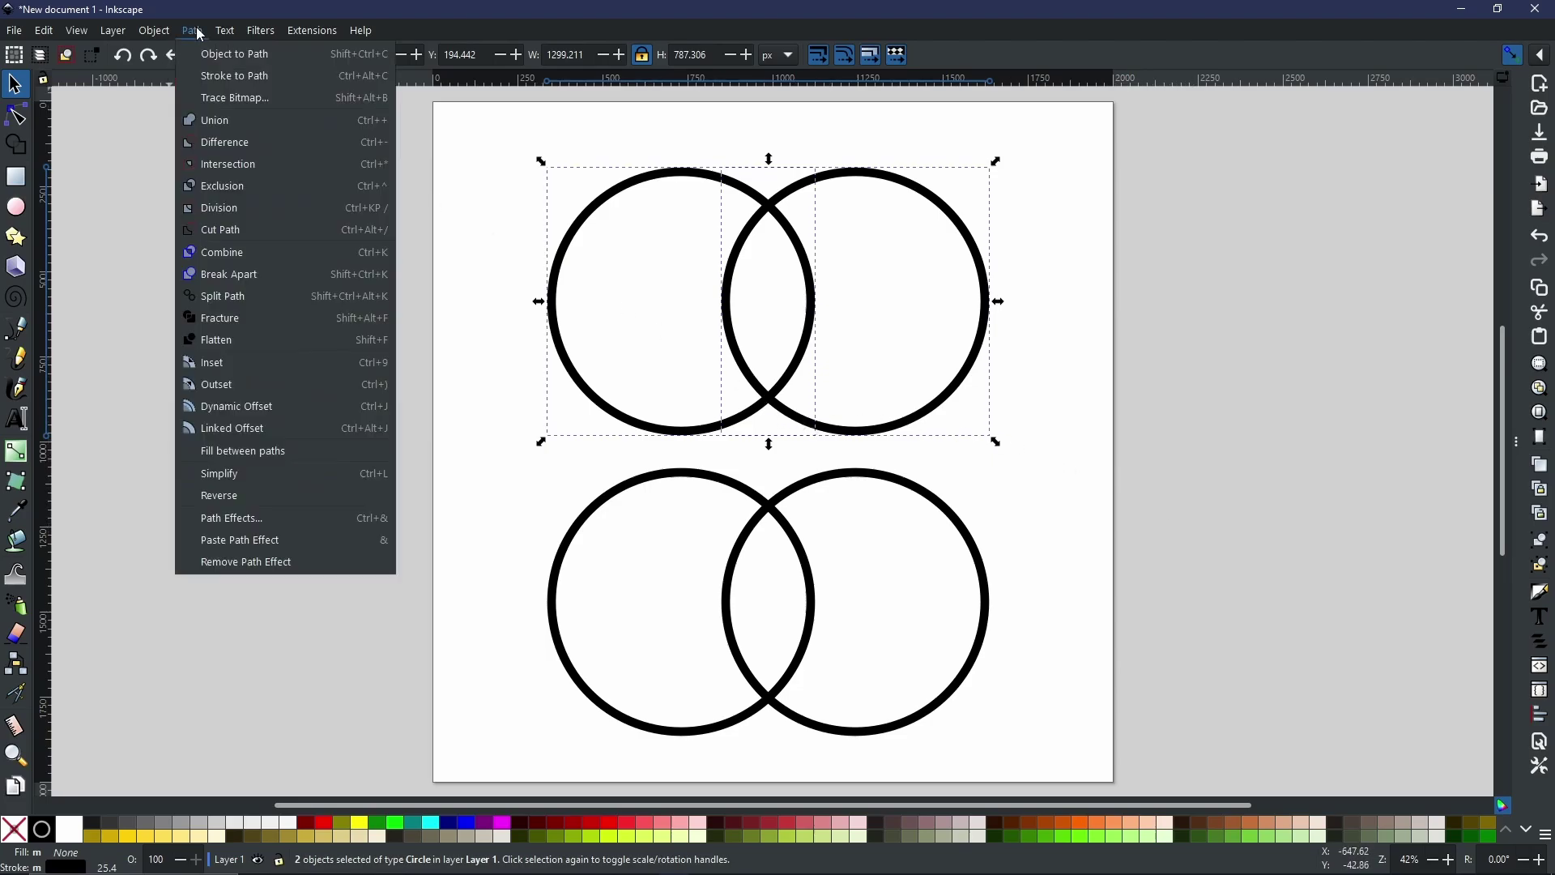
left_click(245, 121)
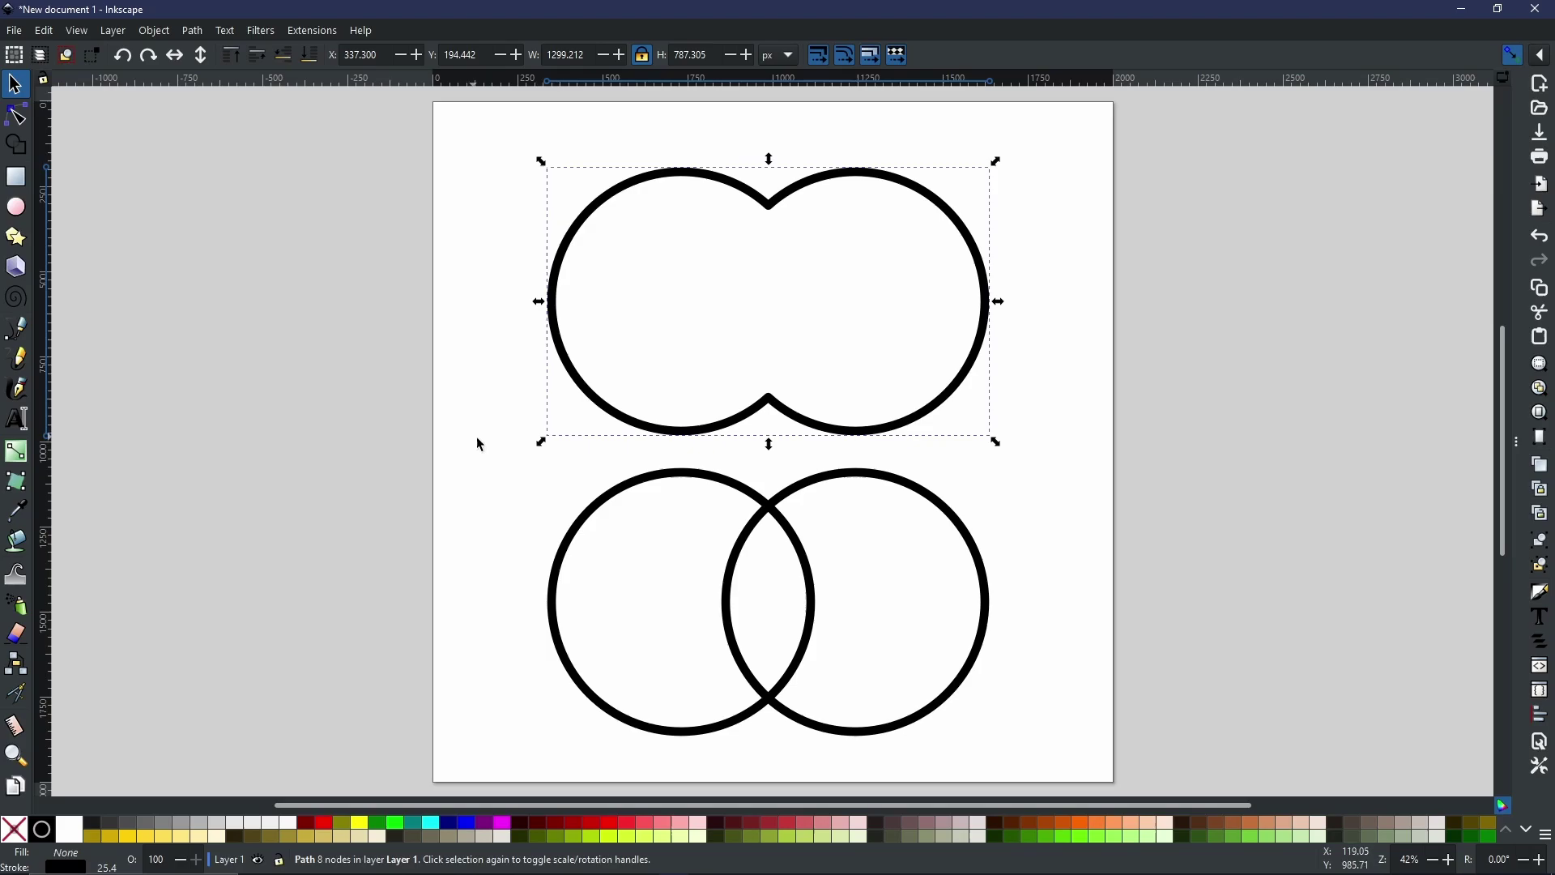
Select both lower circles and Combine them into one path, keeping both outlines
left_click_drag(507, 461, 1094, 768)
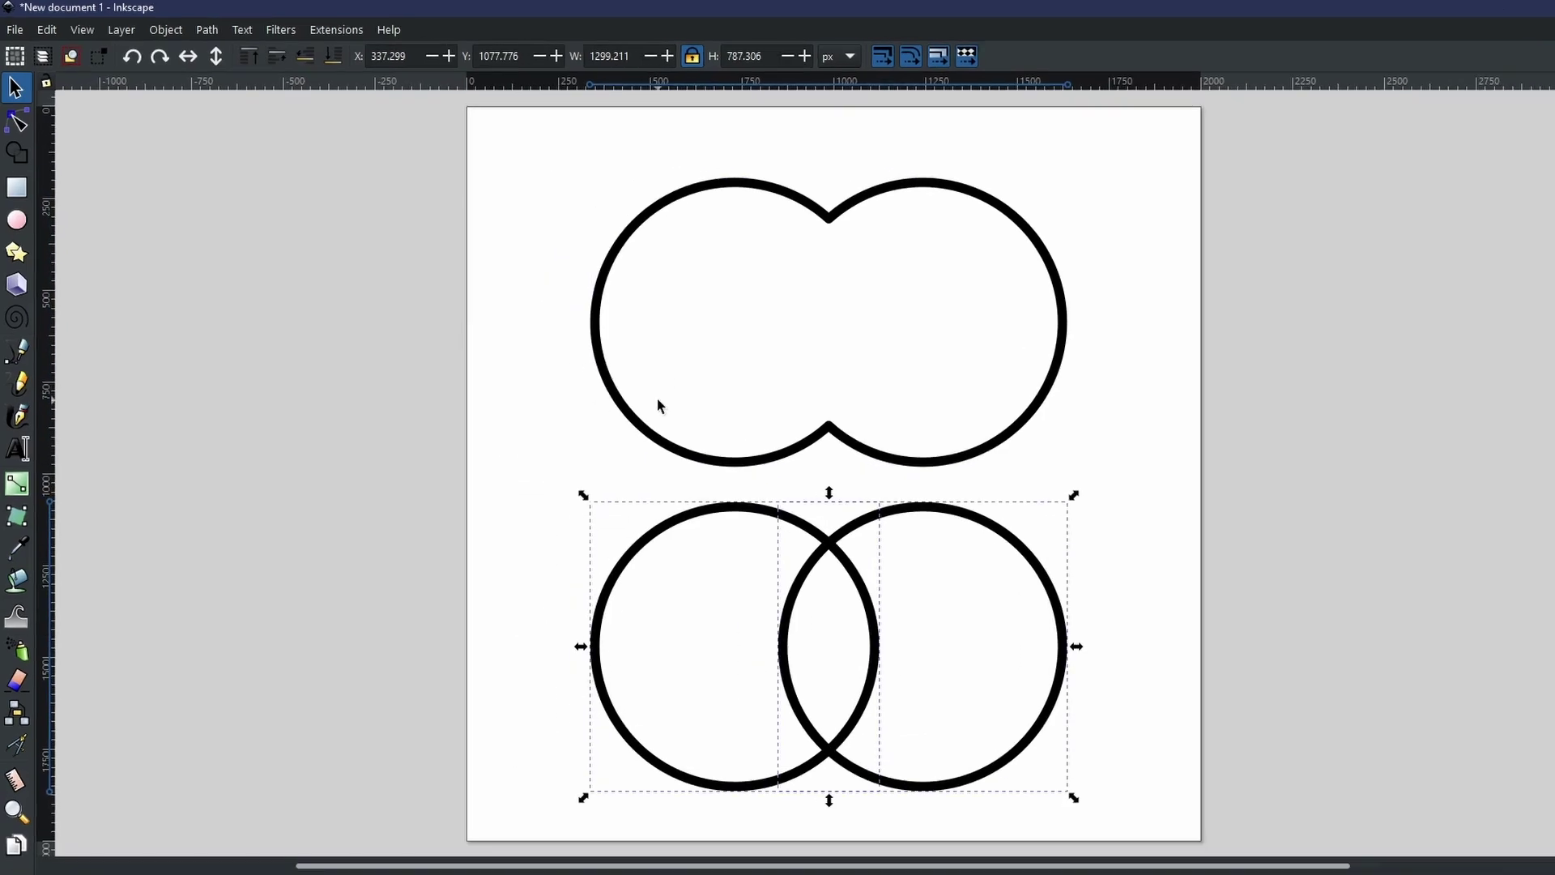
left_click(363, 25)
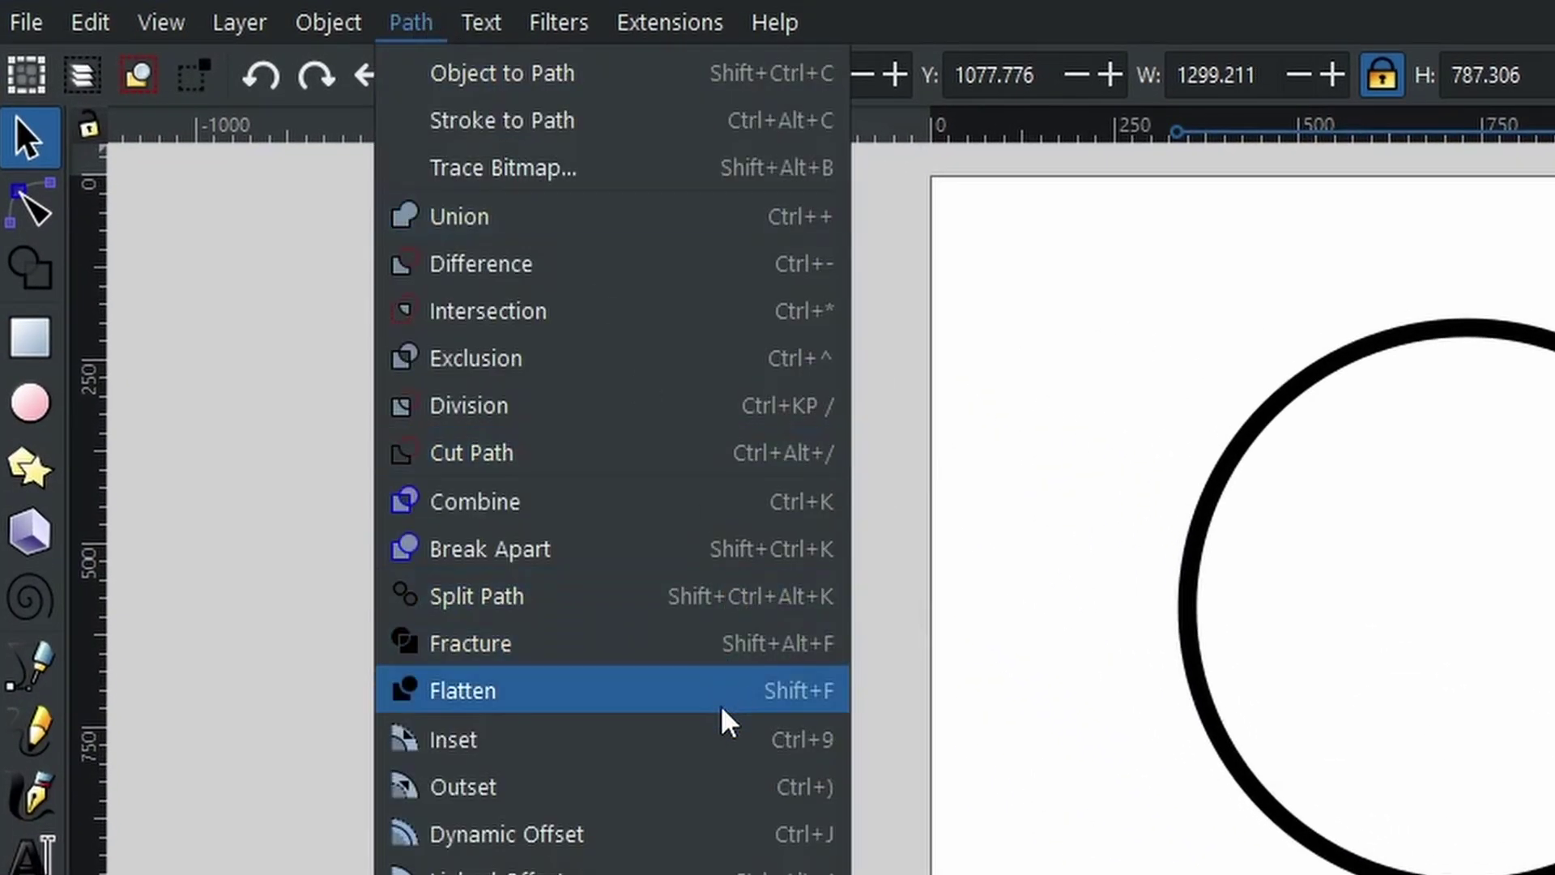
left_click(607, 505)
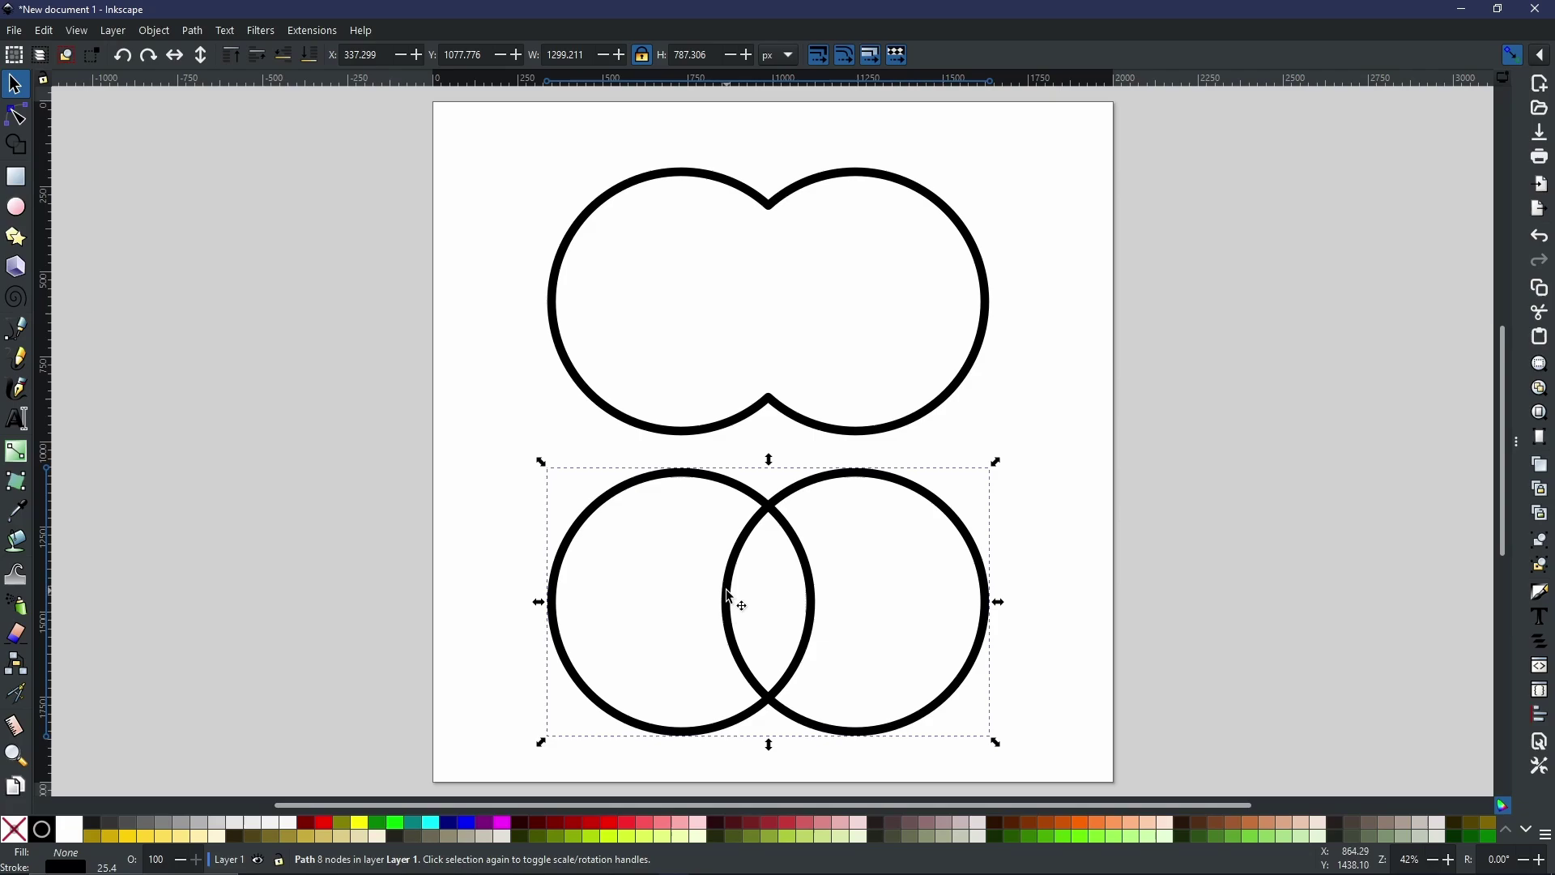
With the Node tool, drag each lower circle's inner node across the other circle
key("n")
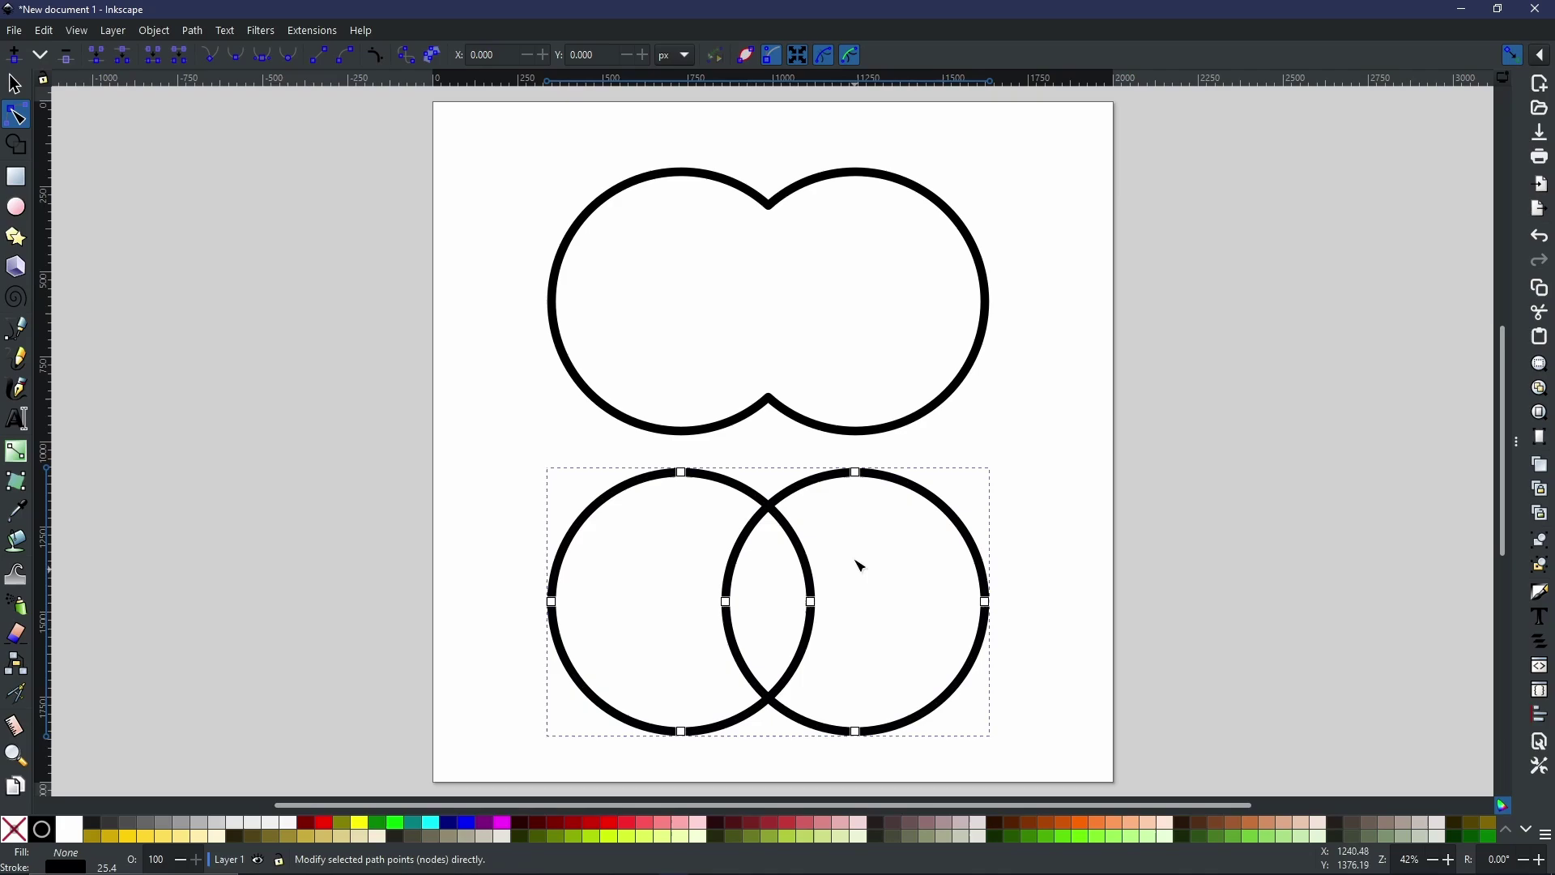
left_click(858, 477)
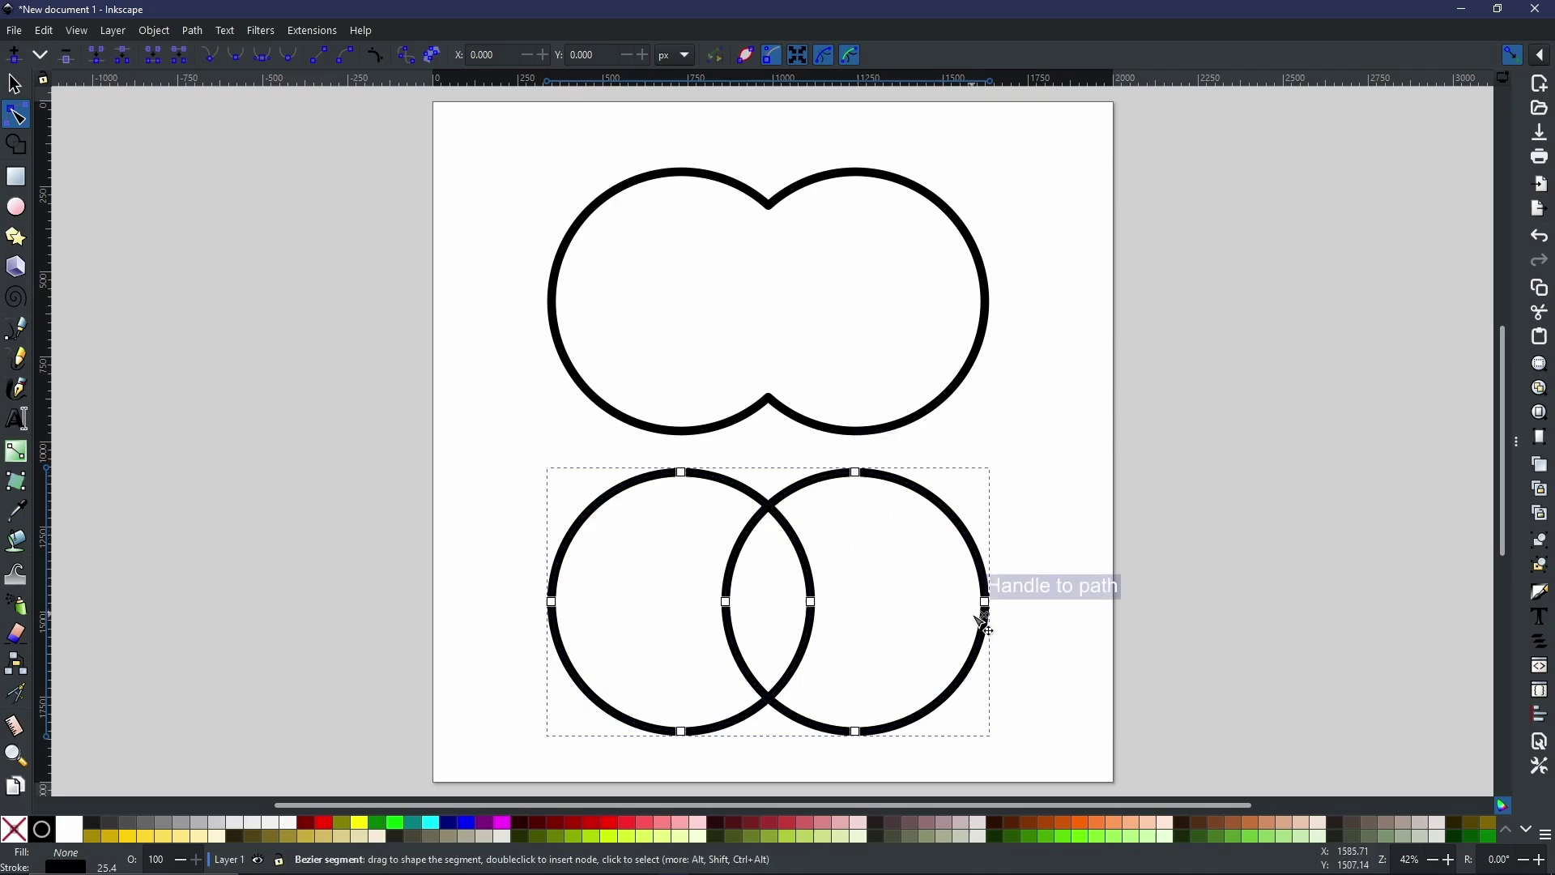
left_click(892, 705)
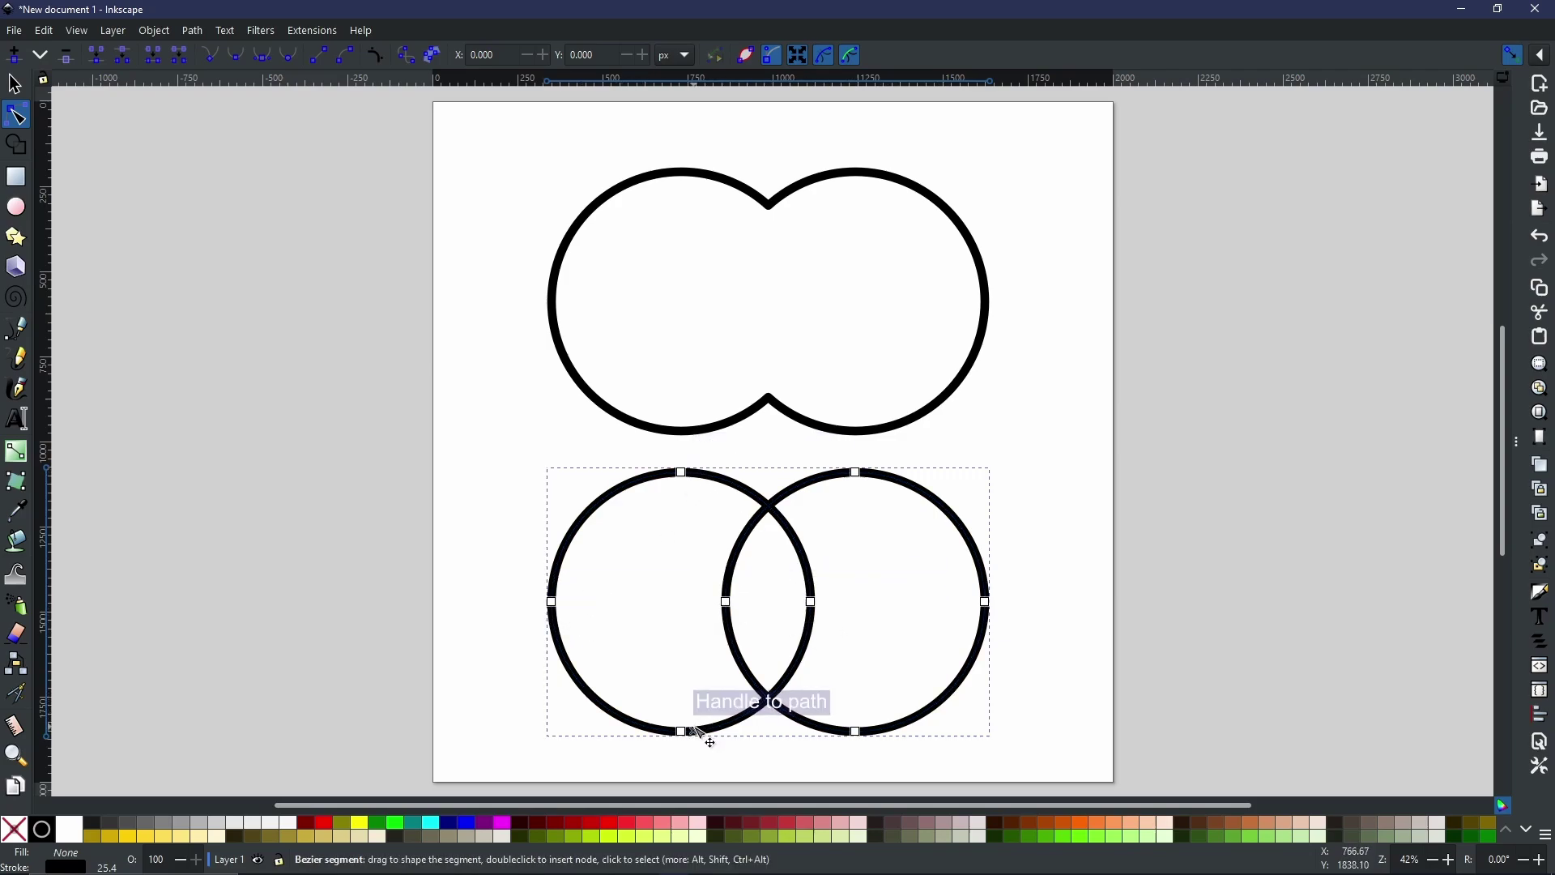
left_click(728, 603)
left_click_drag(733, 604, 634, 600)
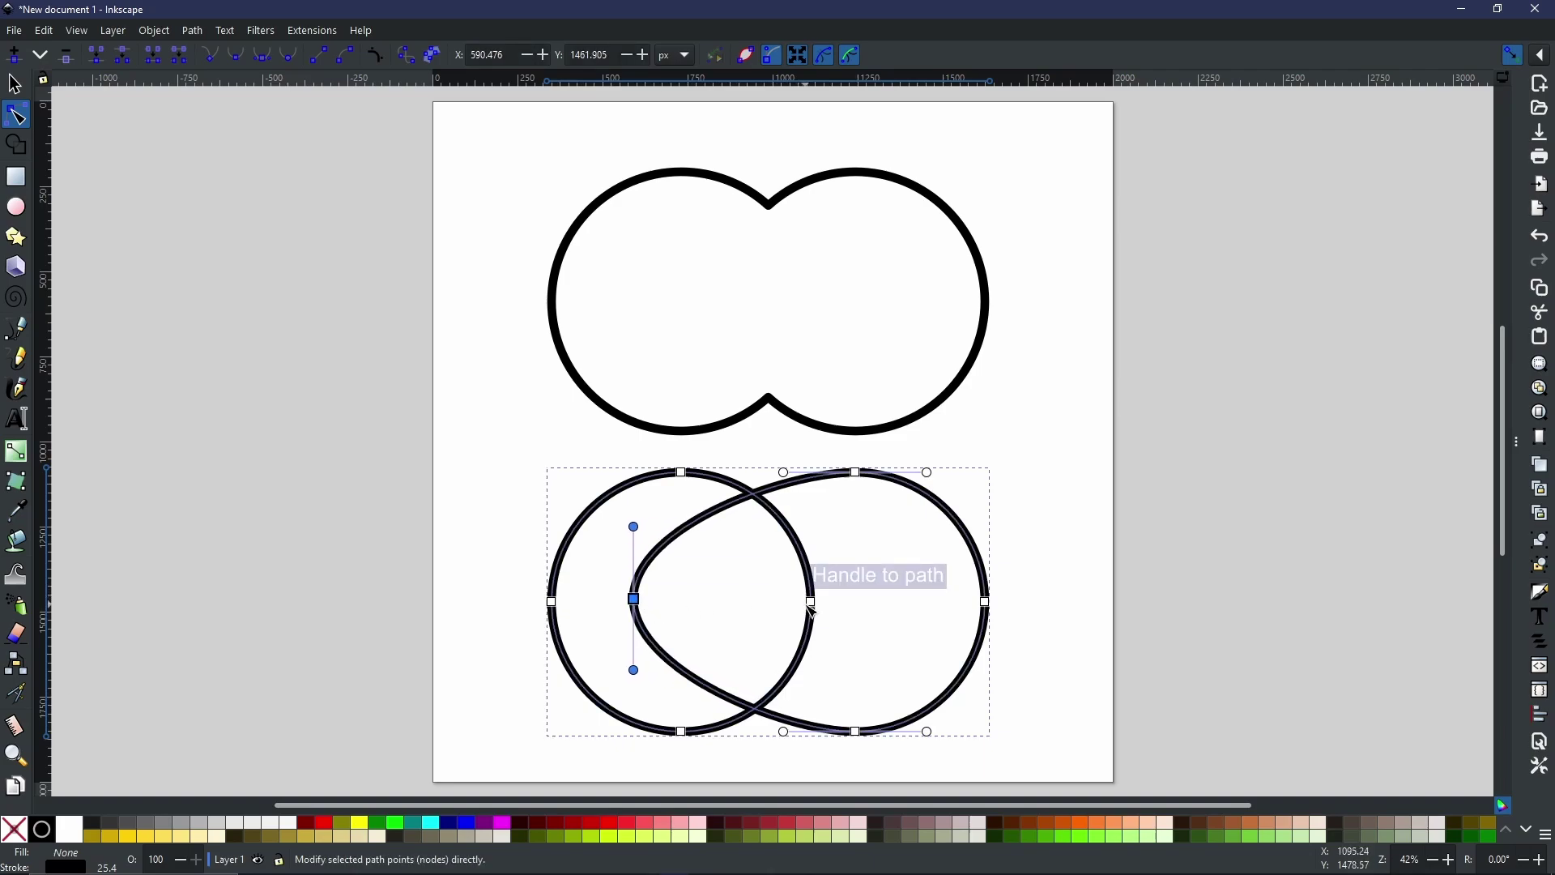
left_click_drag(812, 602, 924, 602)
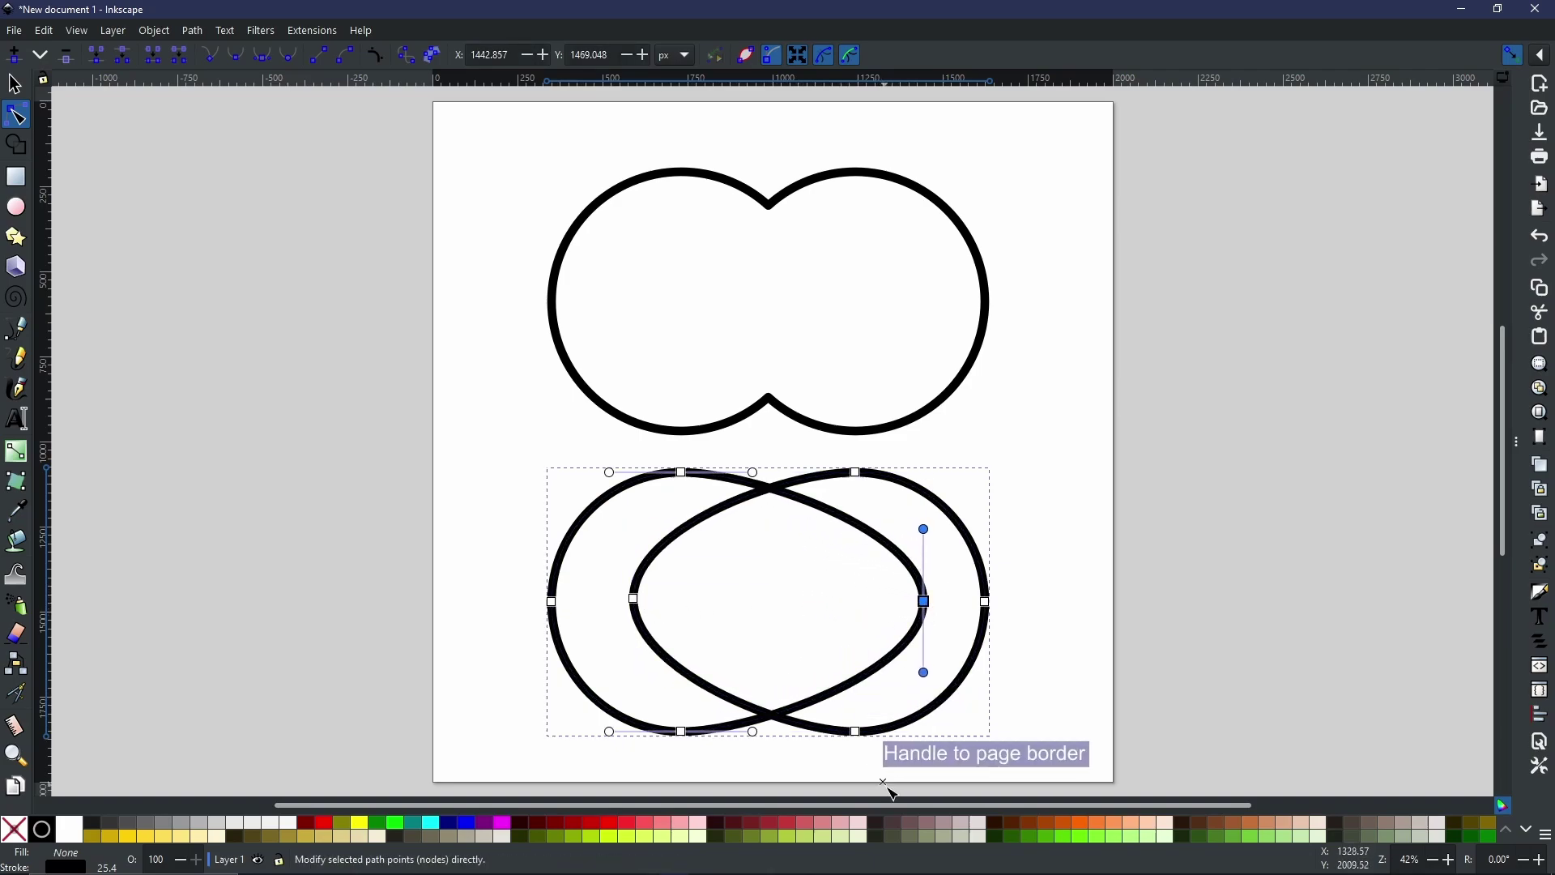
left_click(770, 403)
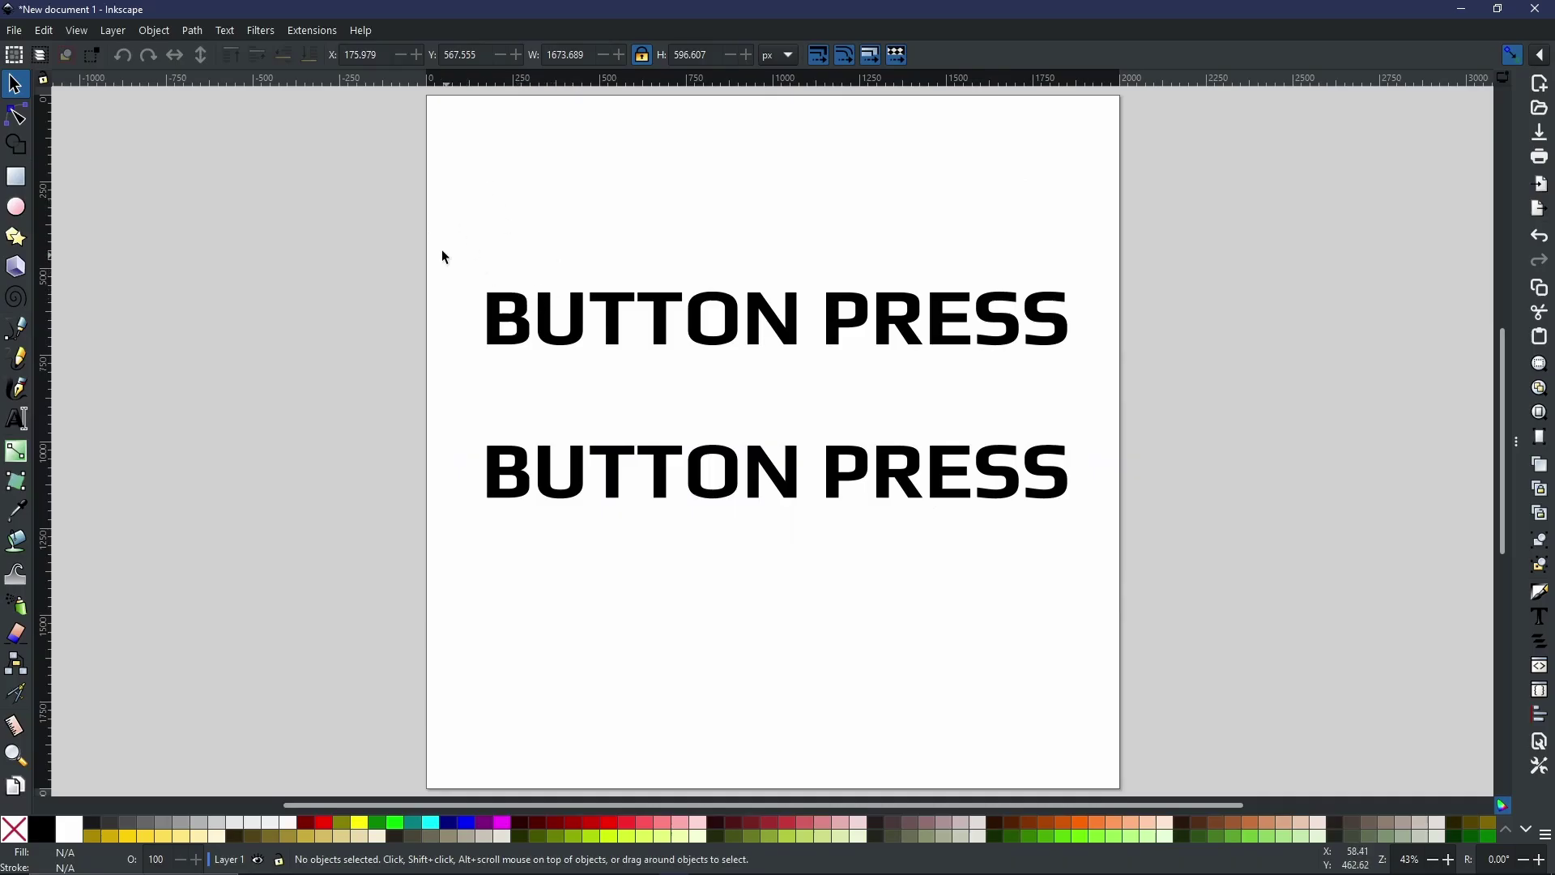
Convert both BUTTON PRESS text lines to paths with Object to Path
left_click_drag(428, 233, 1150, 587)
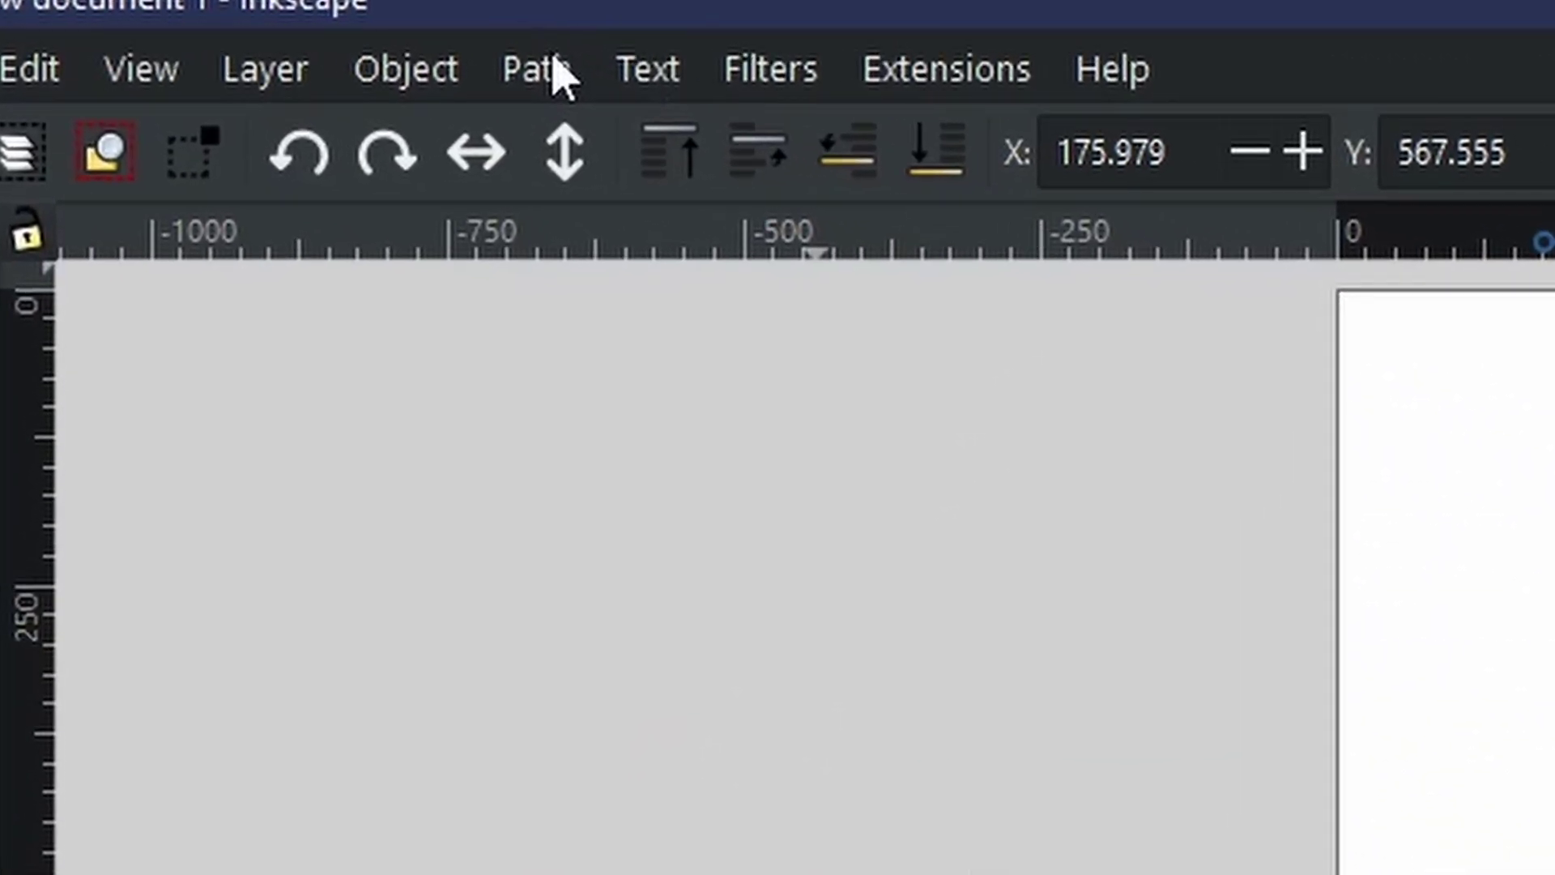
left_click(557, 71)
left_click(538, 158)
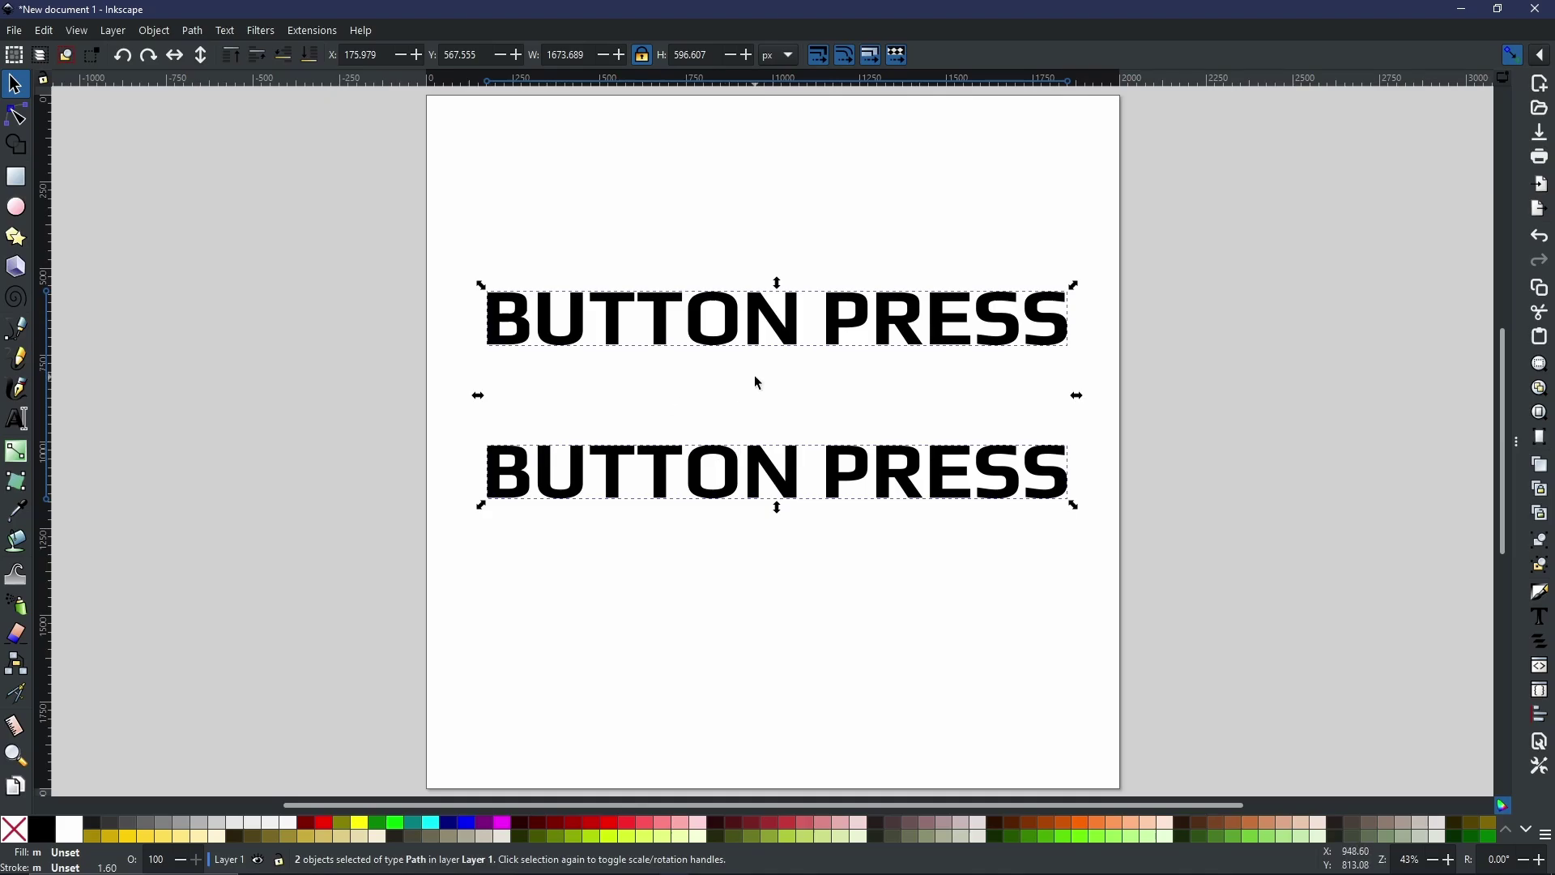
Select only the top BUTTON PRESS path and apply Path > Fracture to it
left_click(755, 377)
left_click(777, 324)
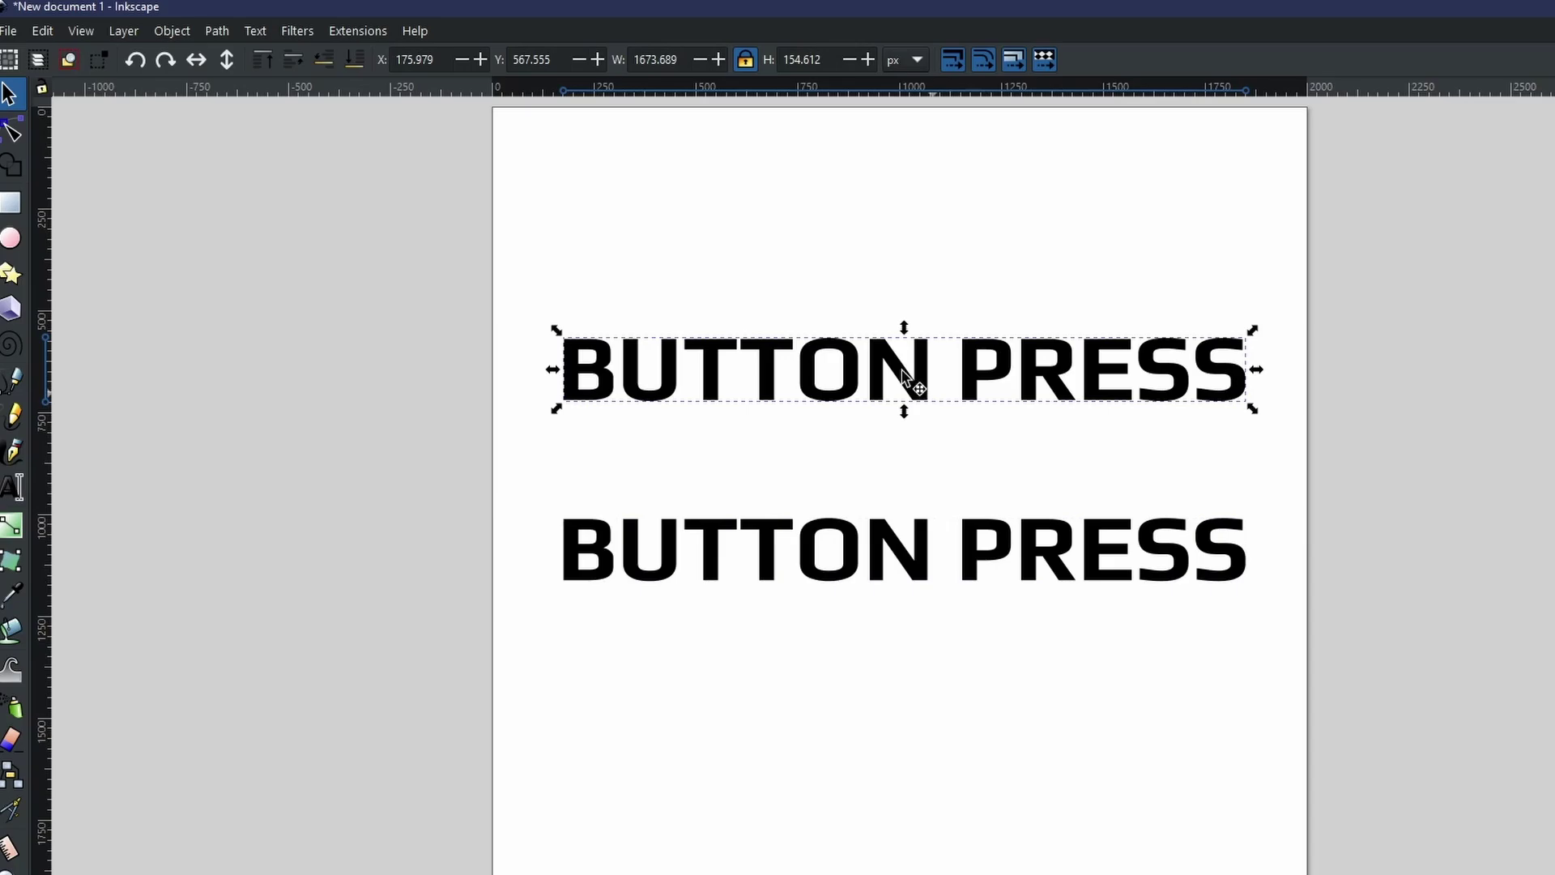
left_click(217, 31)
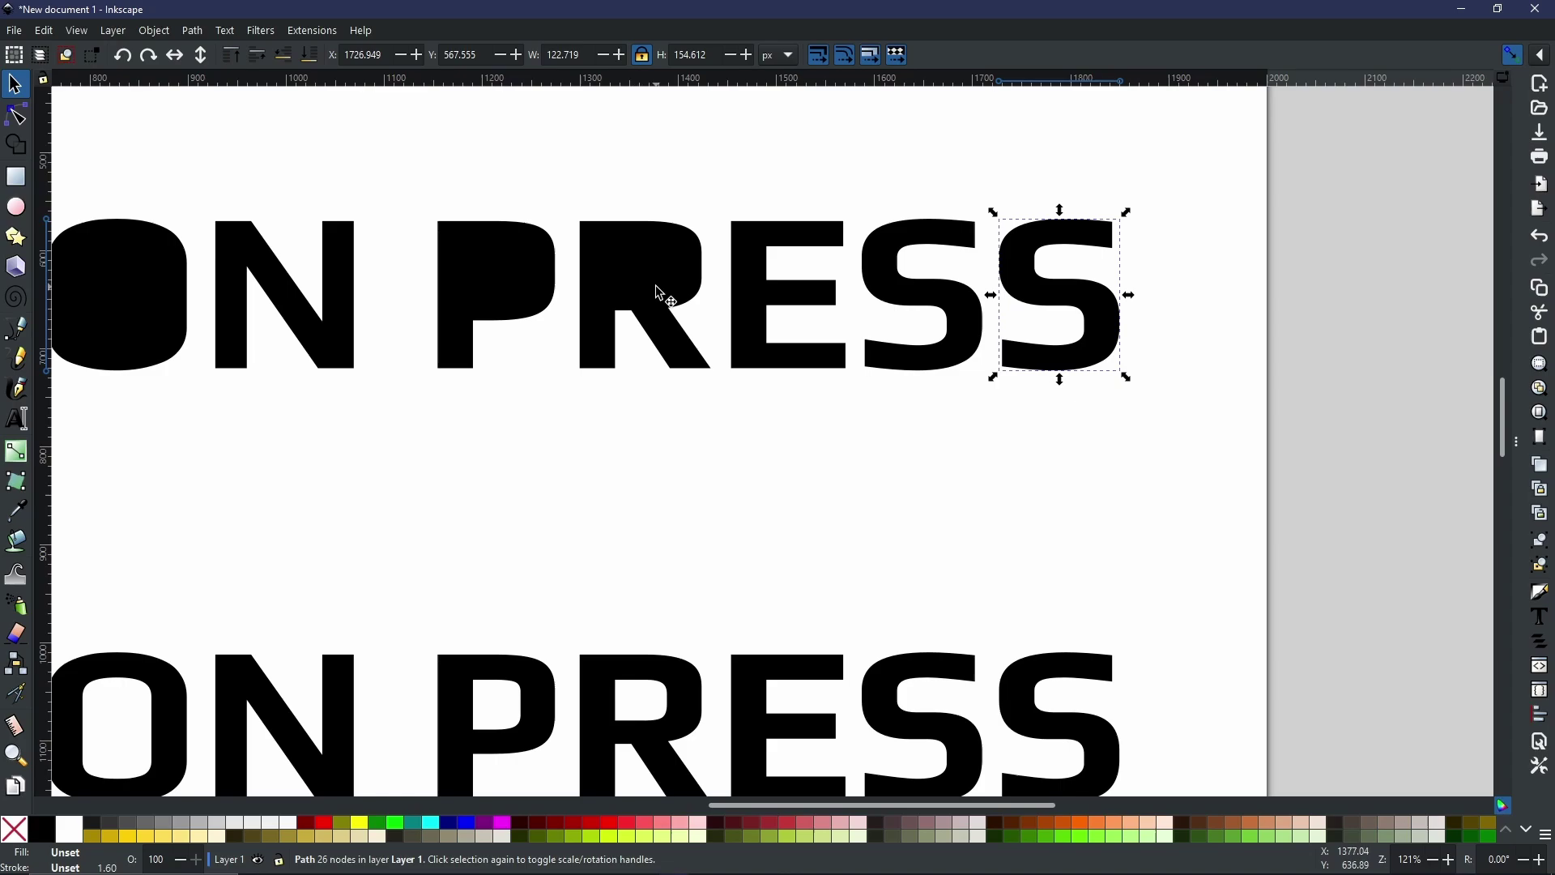
Ctrl-drag the top line's R straight down, leaving its inner piece behind, then zoom out
left_click(650, 285)
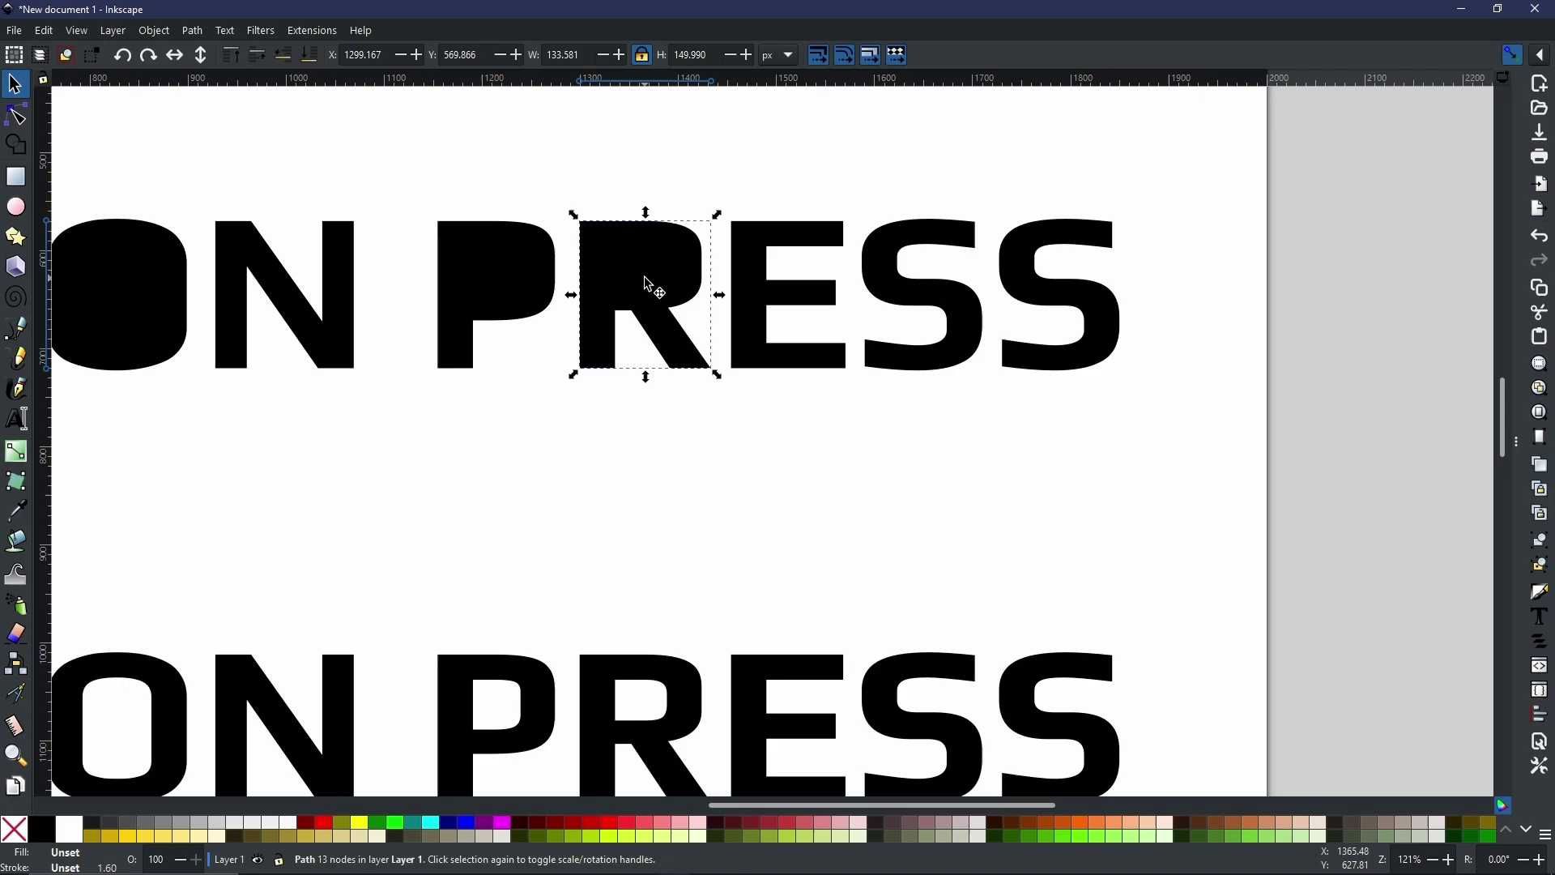
key("ctrl")
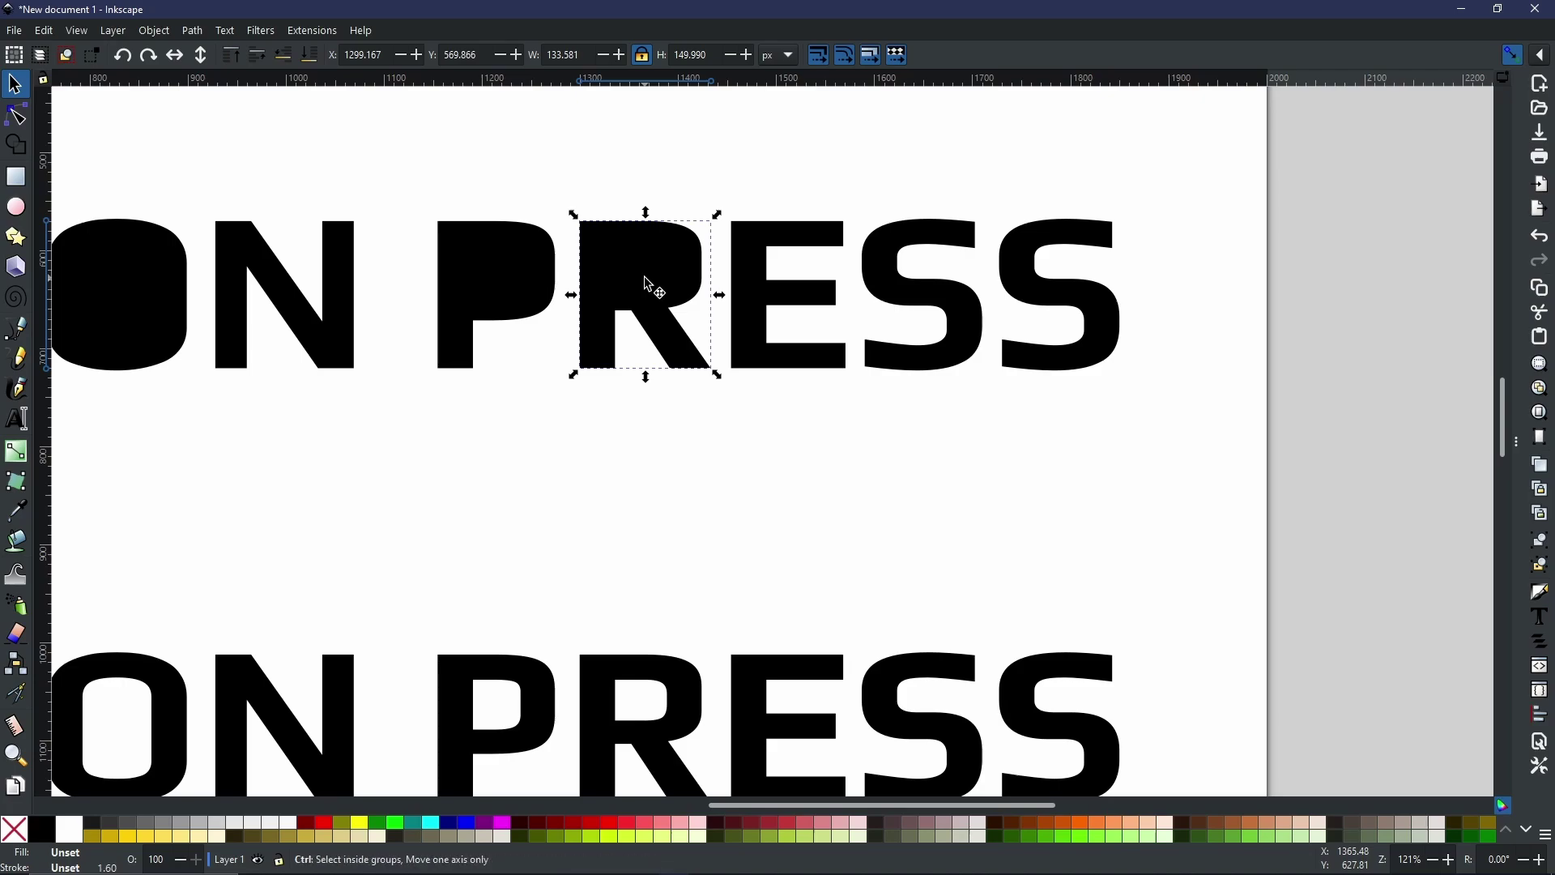
left_click_drag(645, 276, 666, 374)
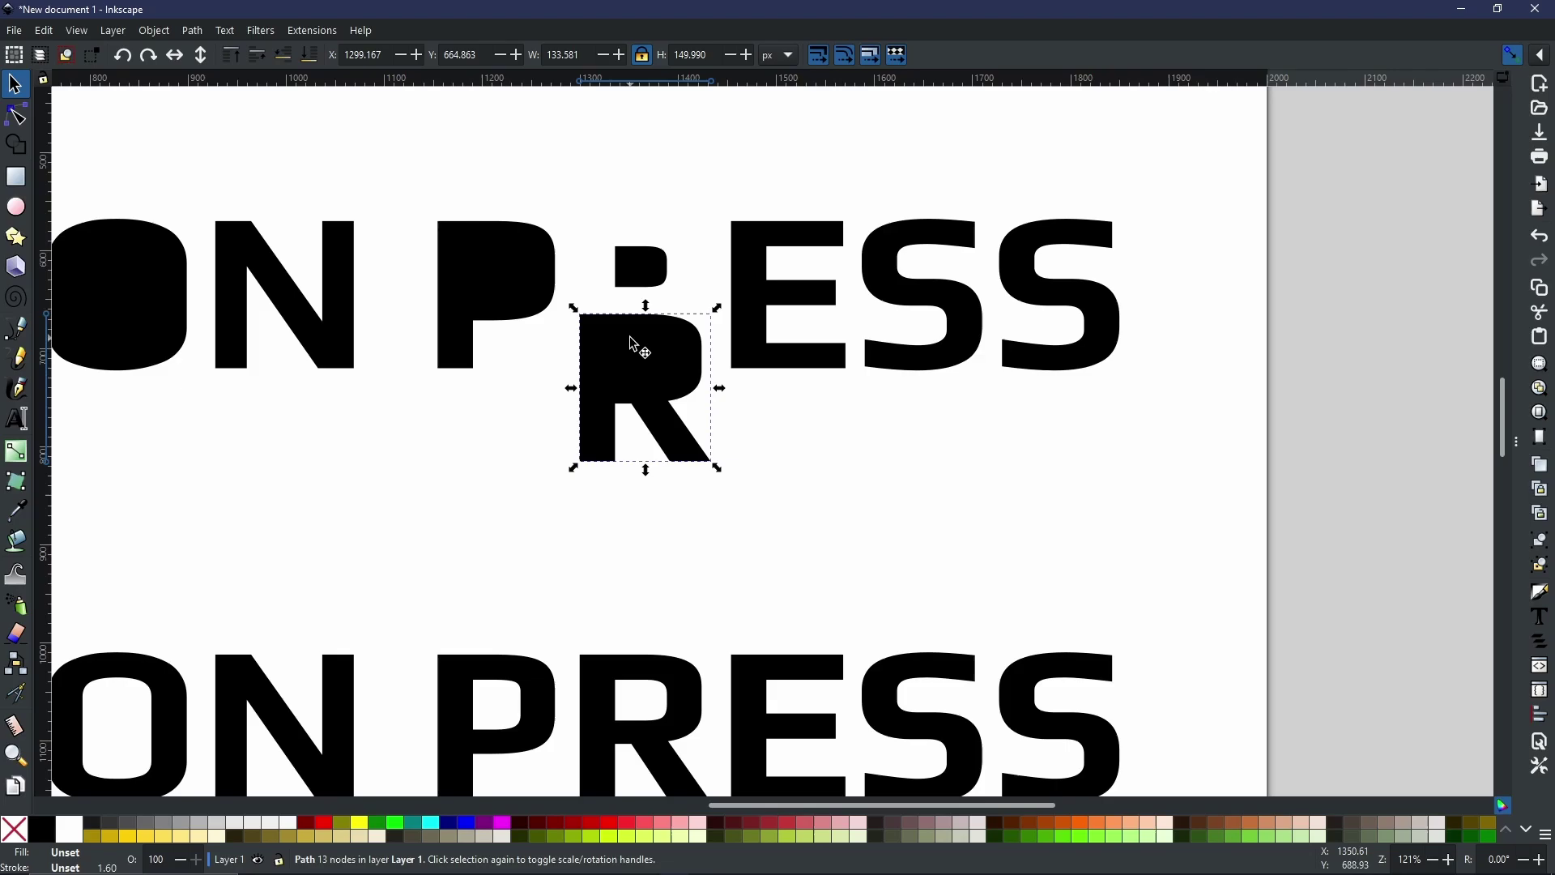
left_click(640, 271)
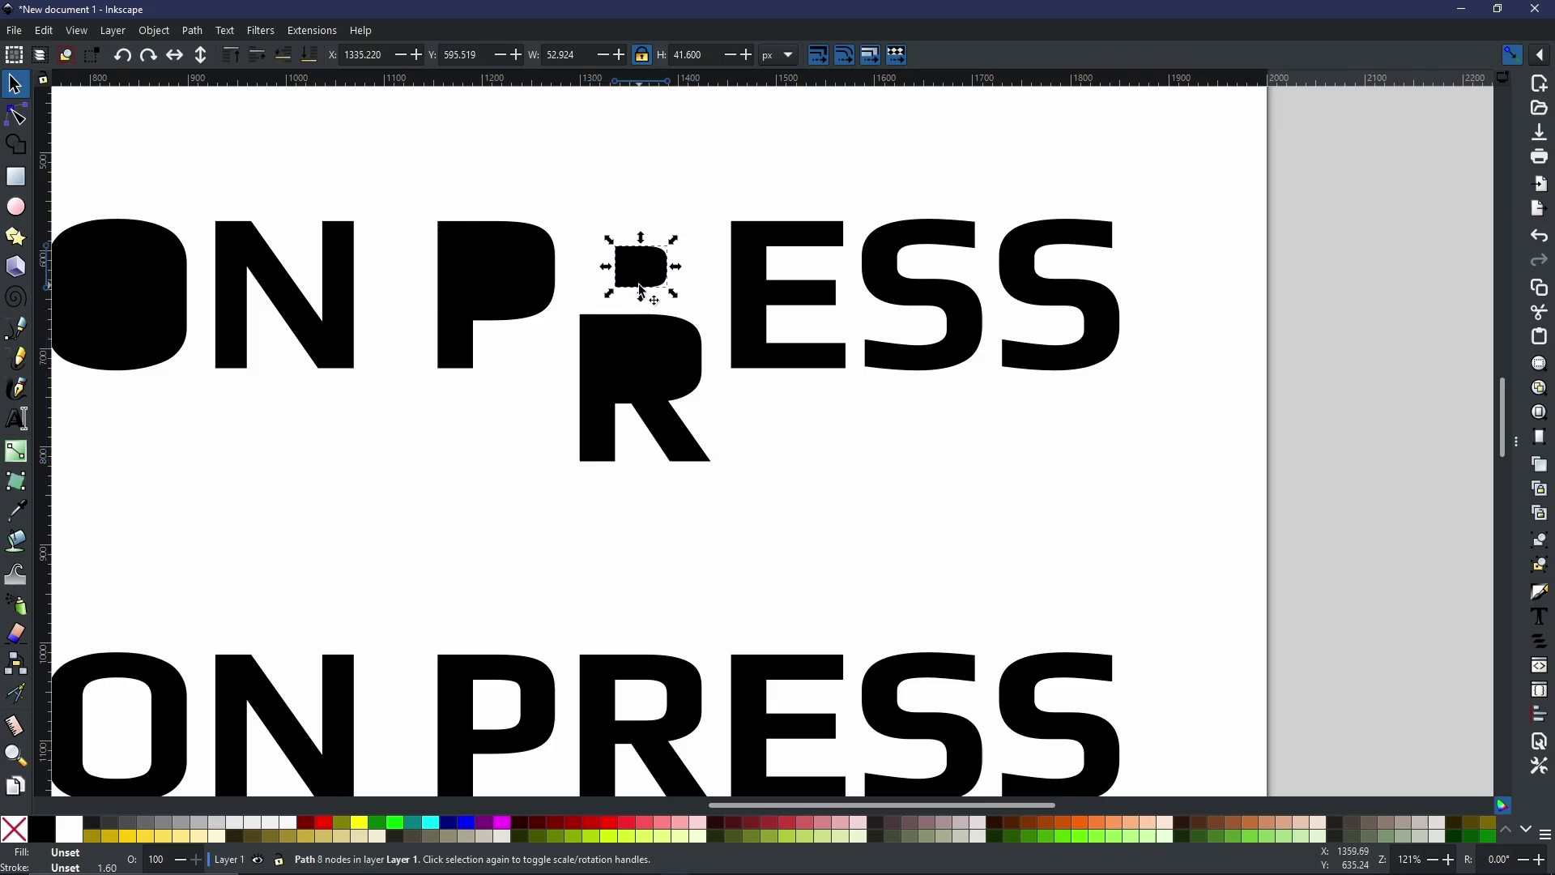
scroll(1155, 256, "down", 2)
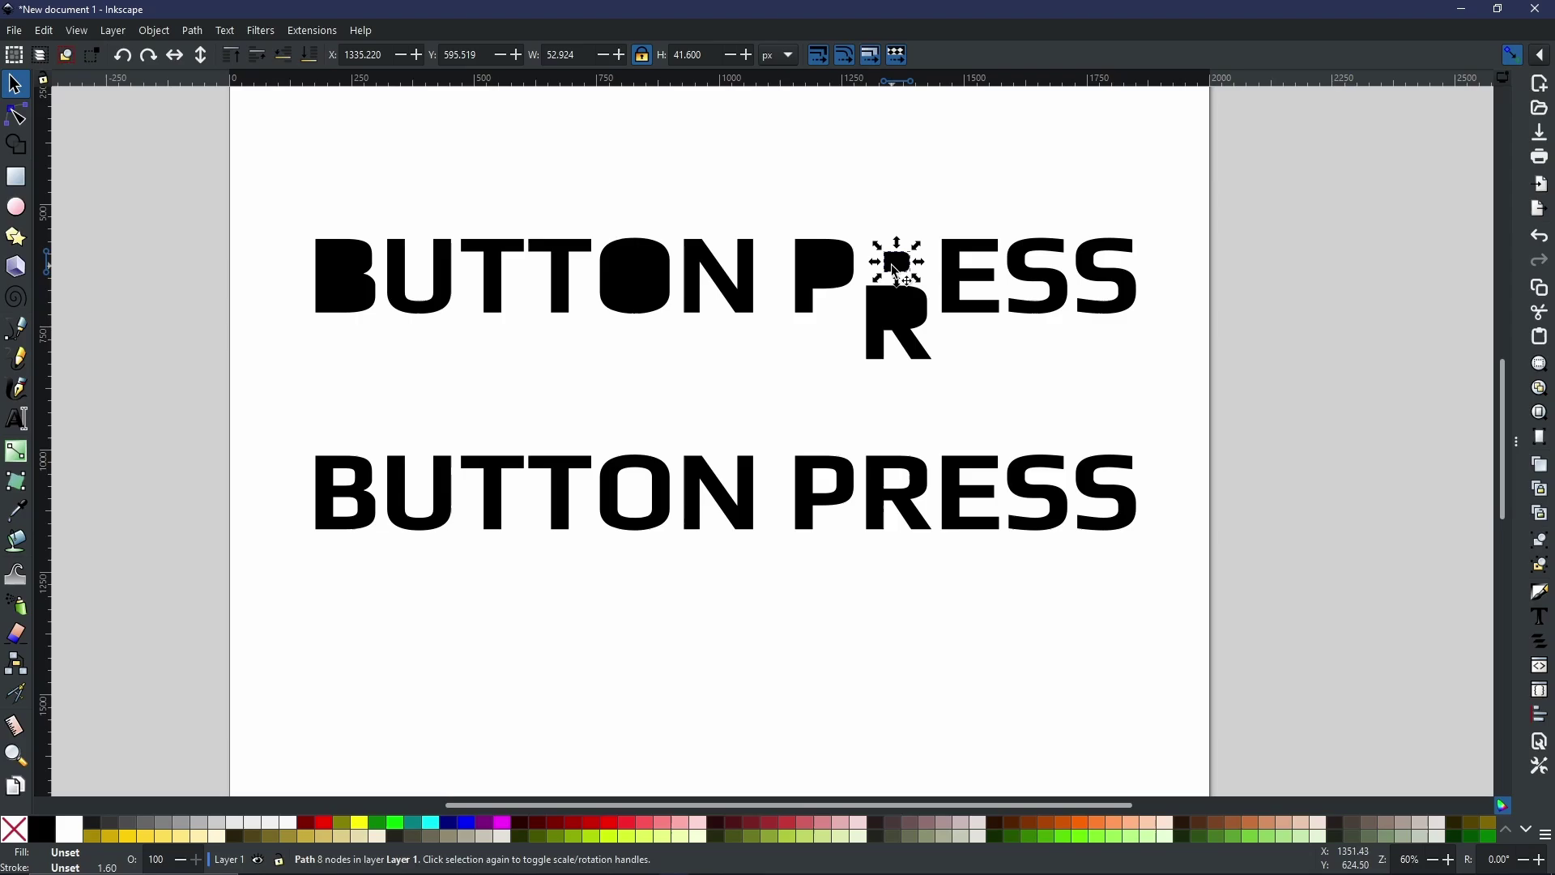
Select the bottom BUTTON PRESS path and apply Path > Split Path
left_click(620, 486)
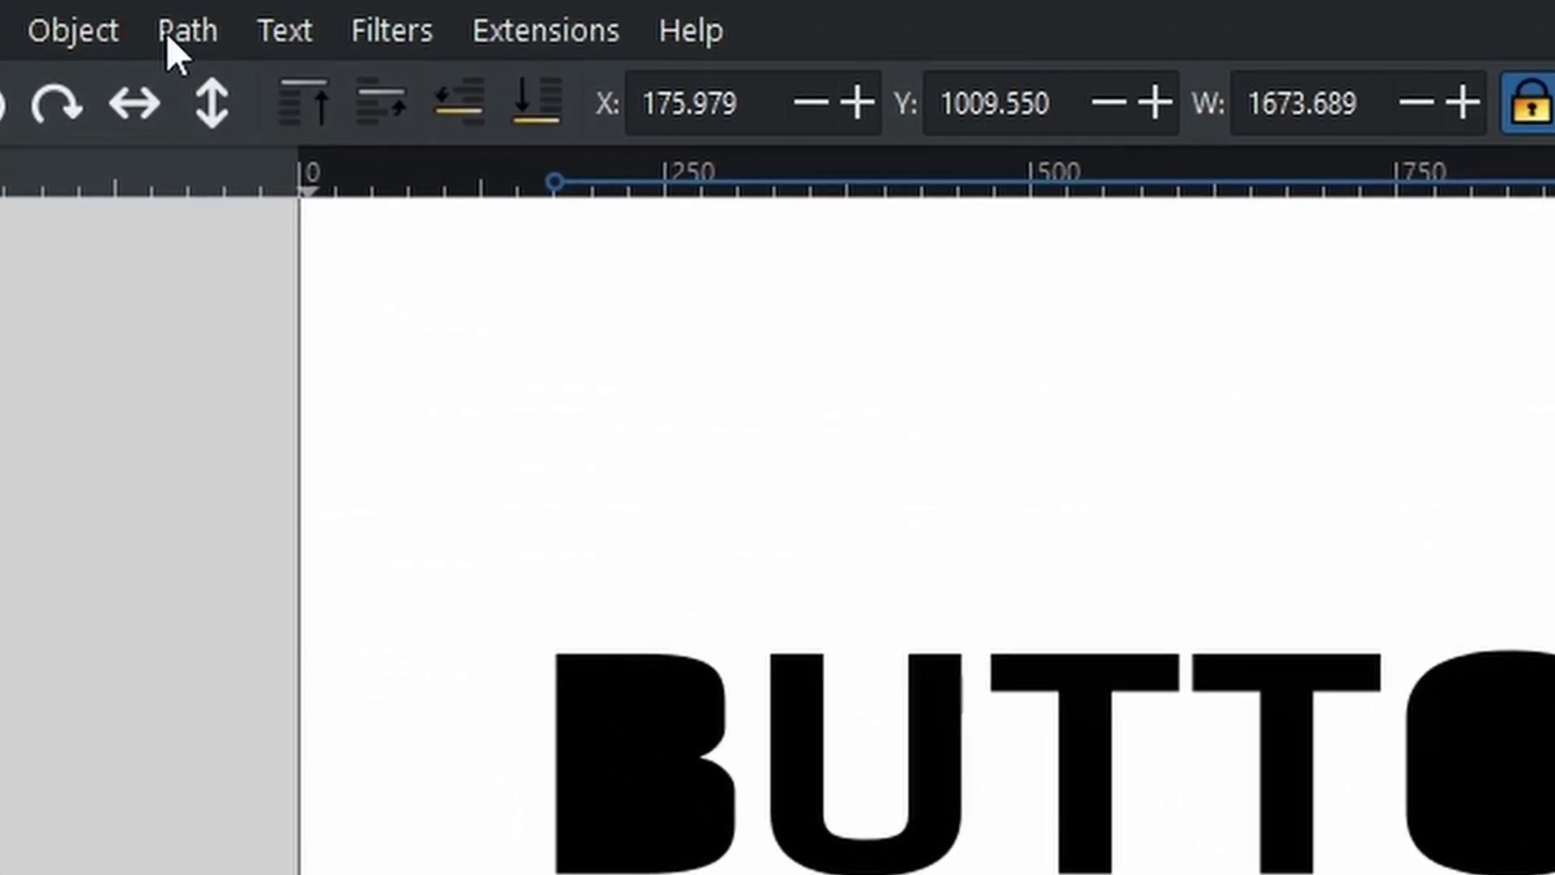
left_click(180, 31)
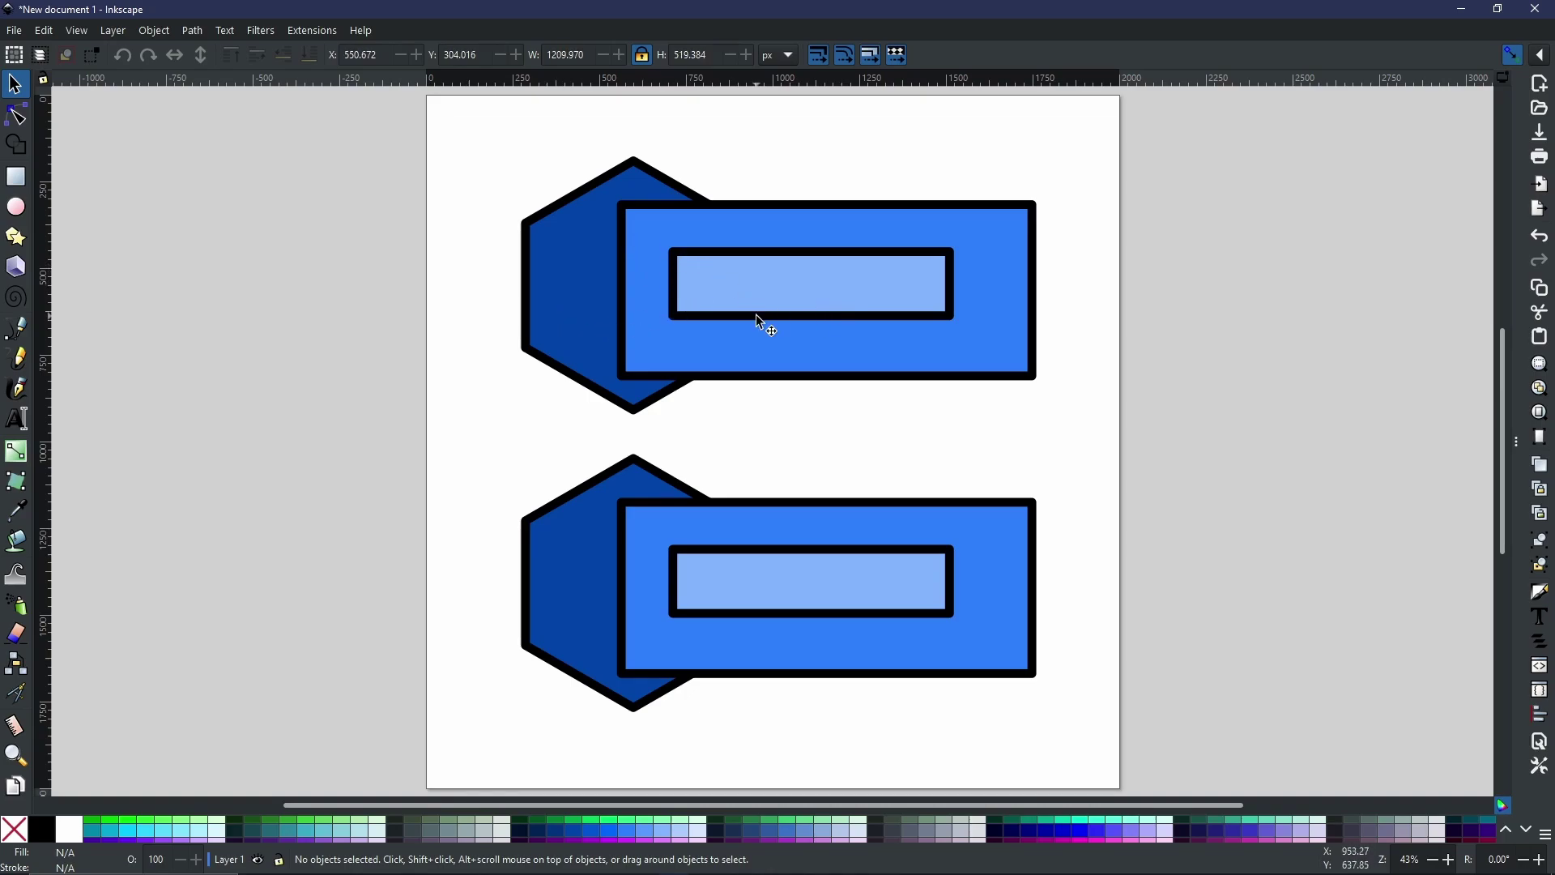
Select the top hexagon, blue rectangle and inner light rectangle in turn to check each is separate
left_click(552, 256)
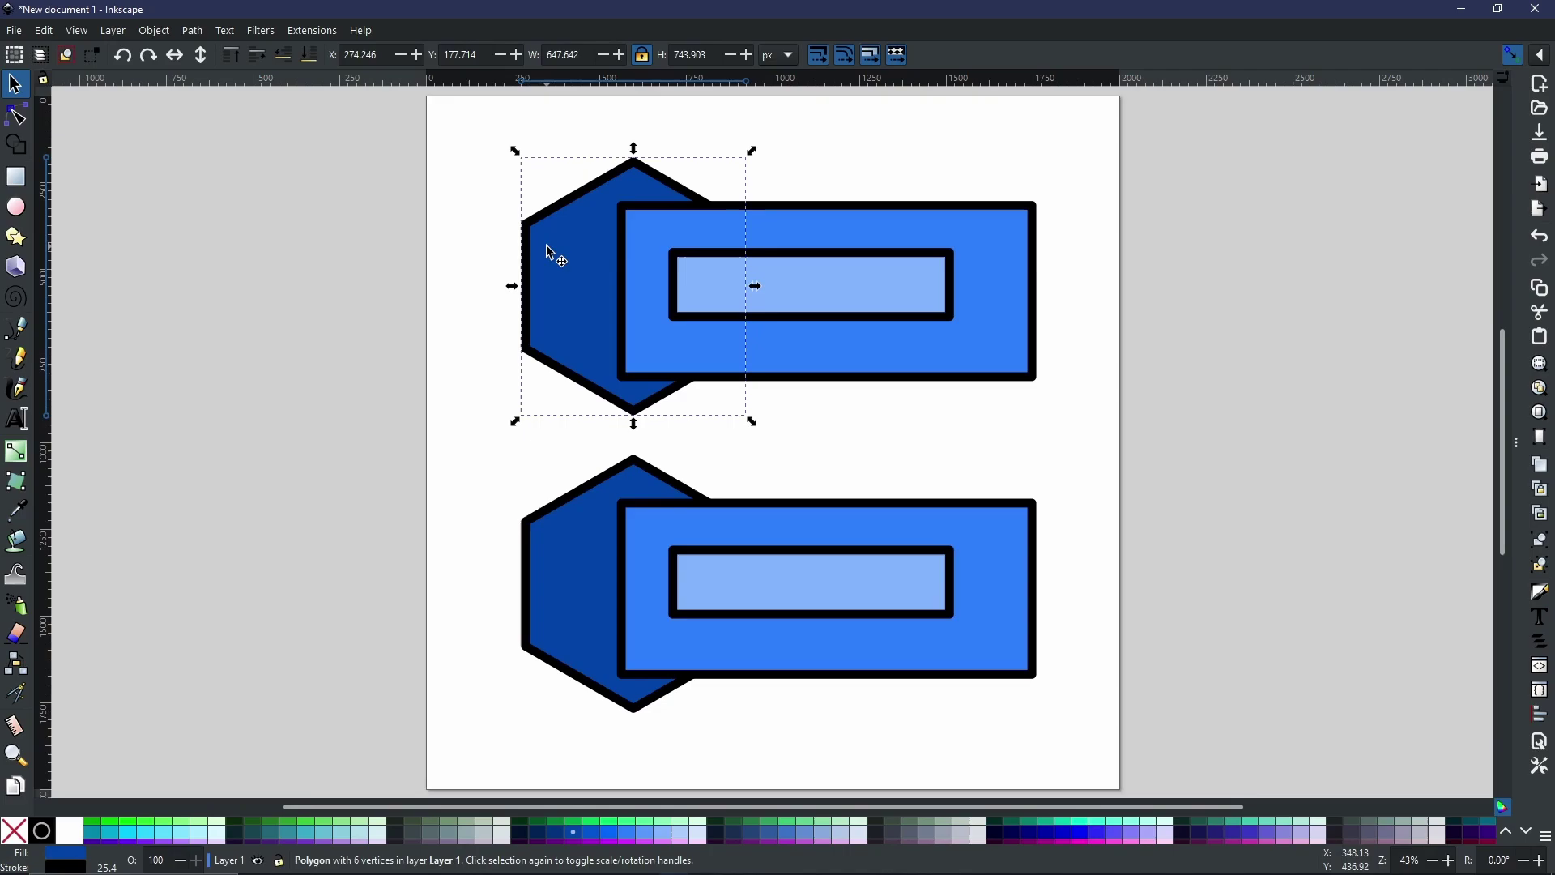
left_click(793, 214)
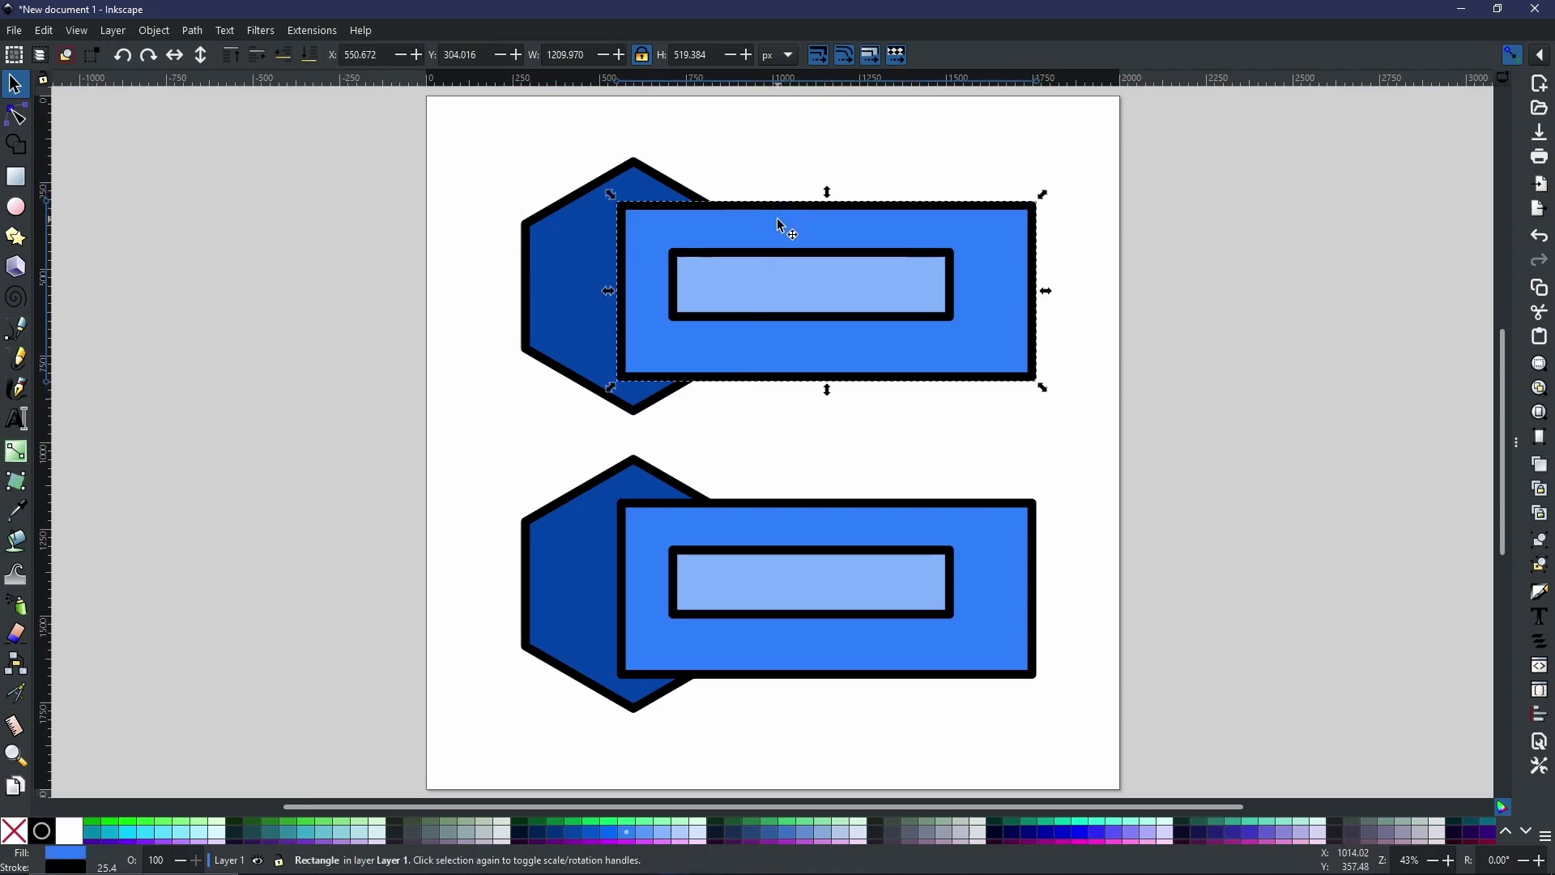
left_click(807, 288)
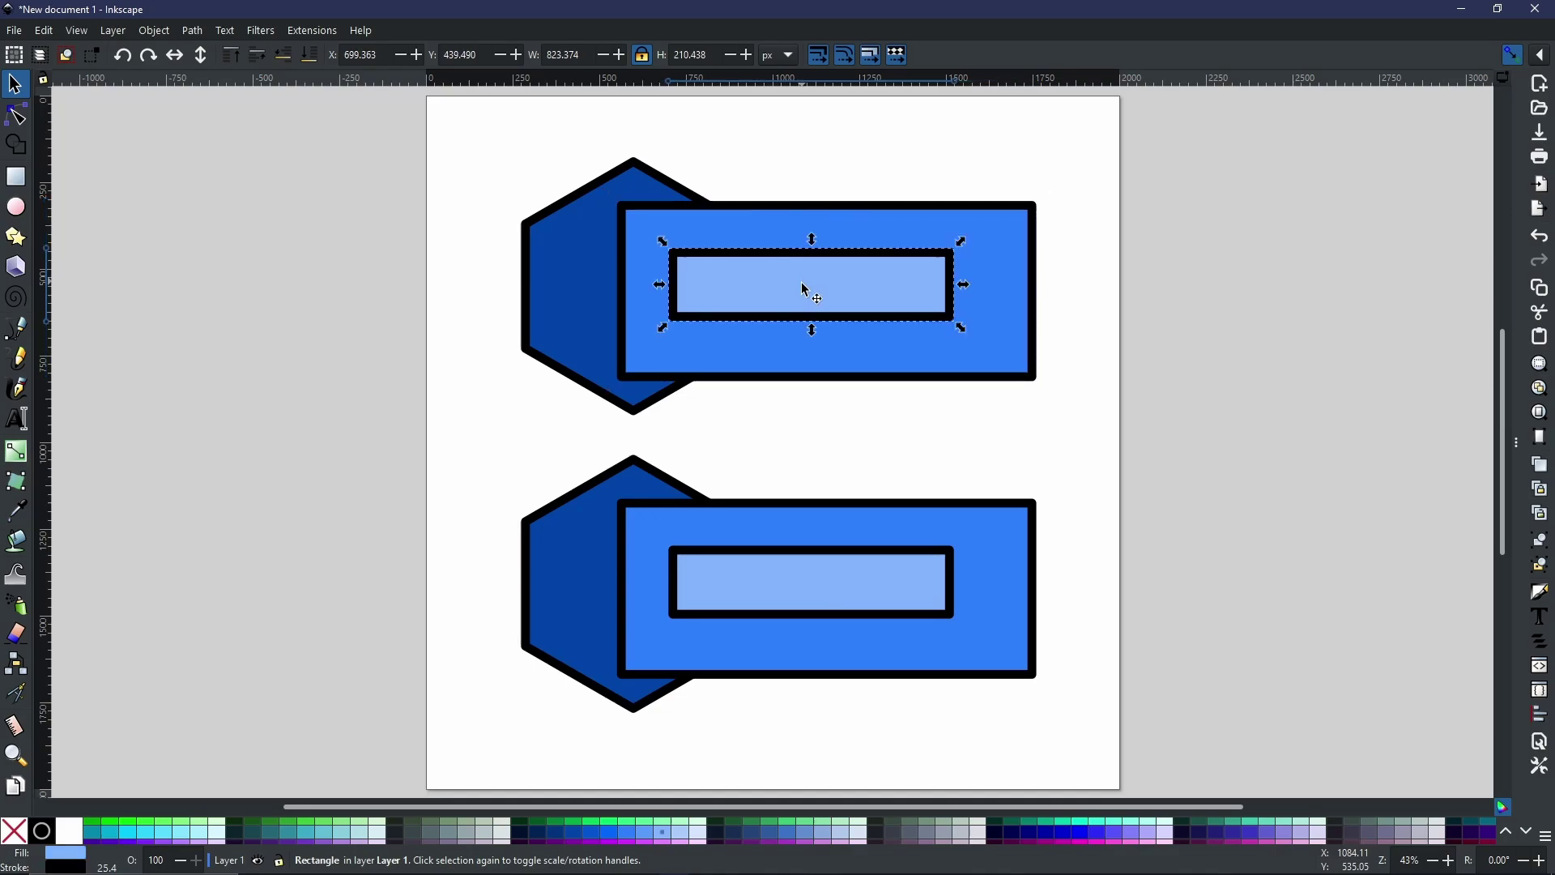
Check the bottom stack's pieces, then select the whole top stack and apply Path > Fracture
left_click(757, 545)
left_click(570, 557)
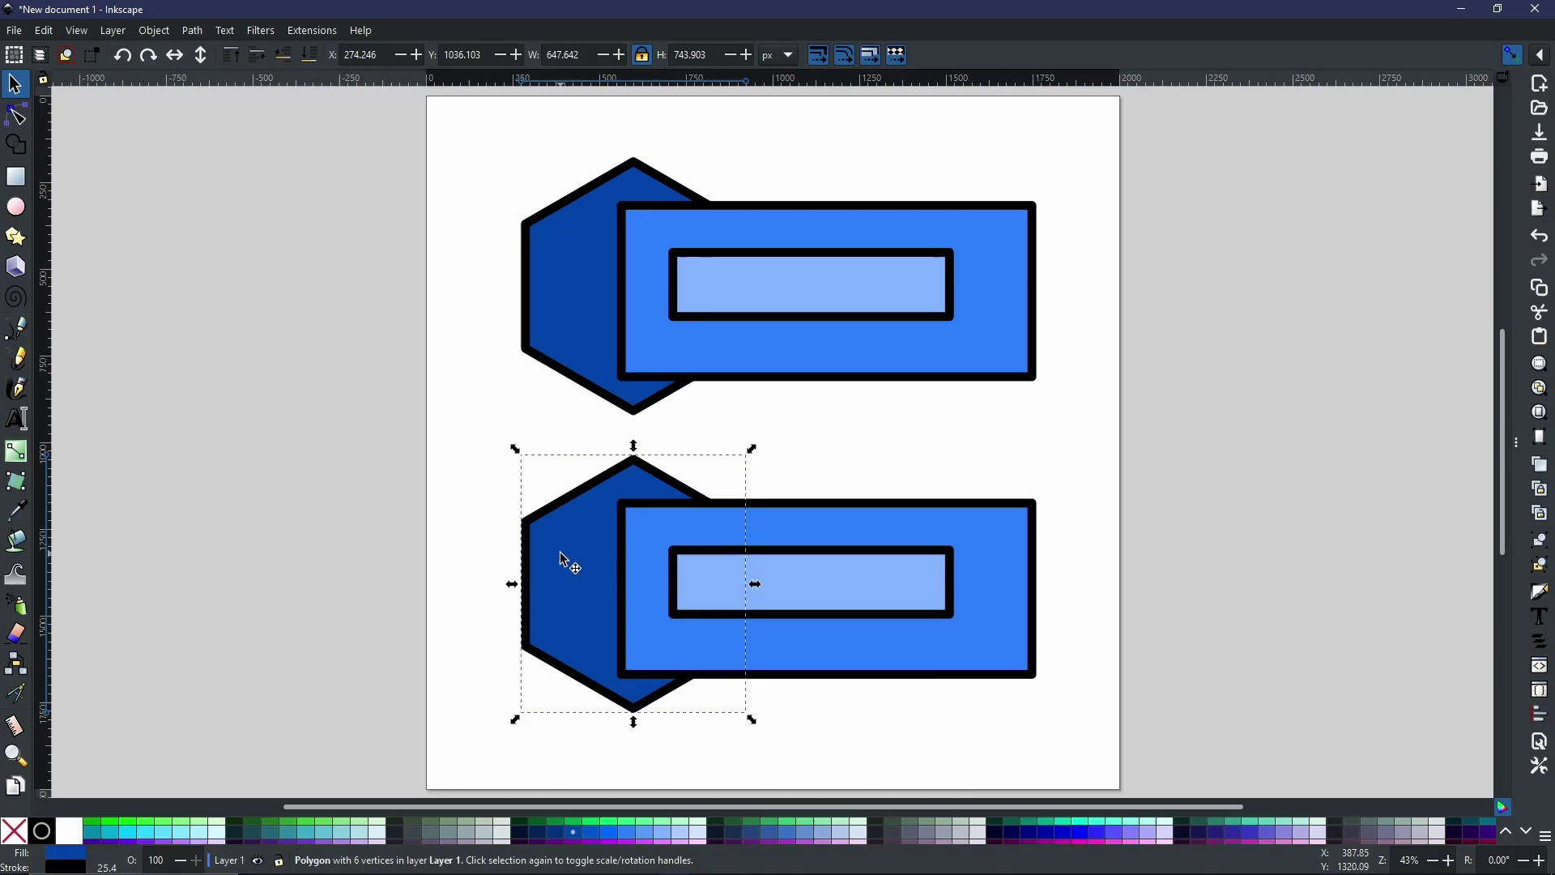
left_click(396, 136)
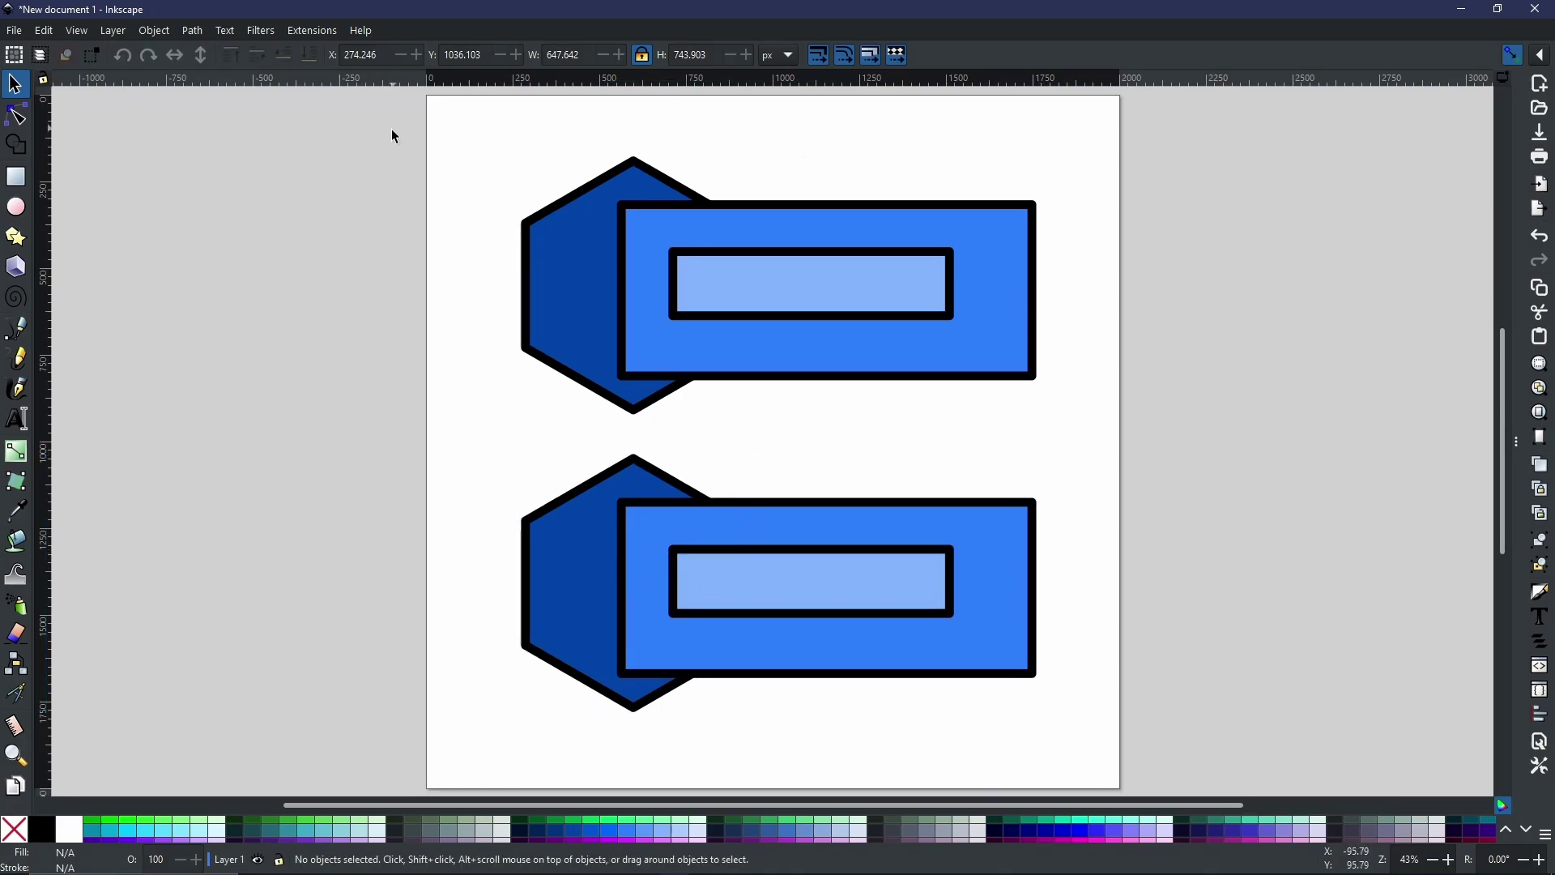
left_click_drag(432, 137, 1150, 452)
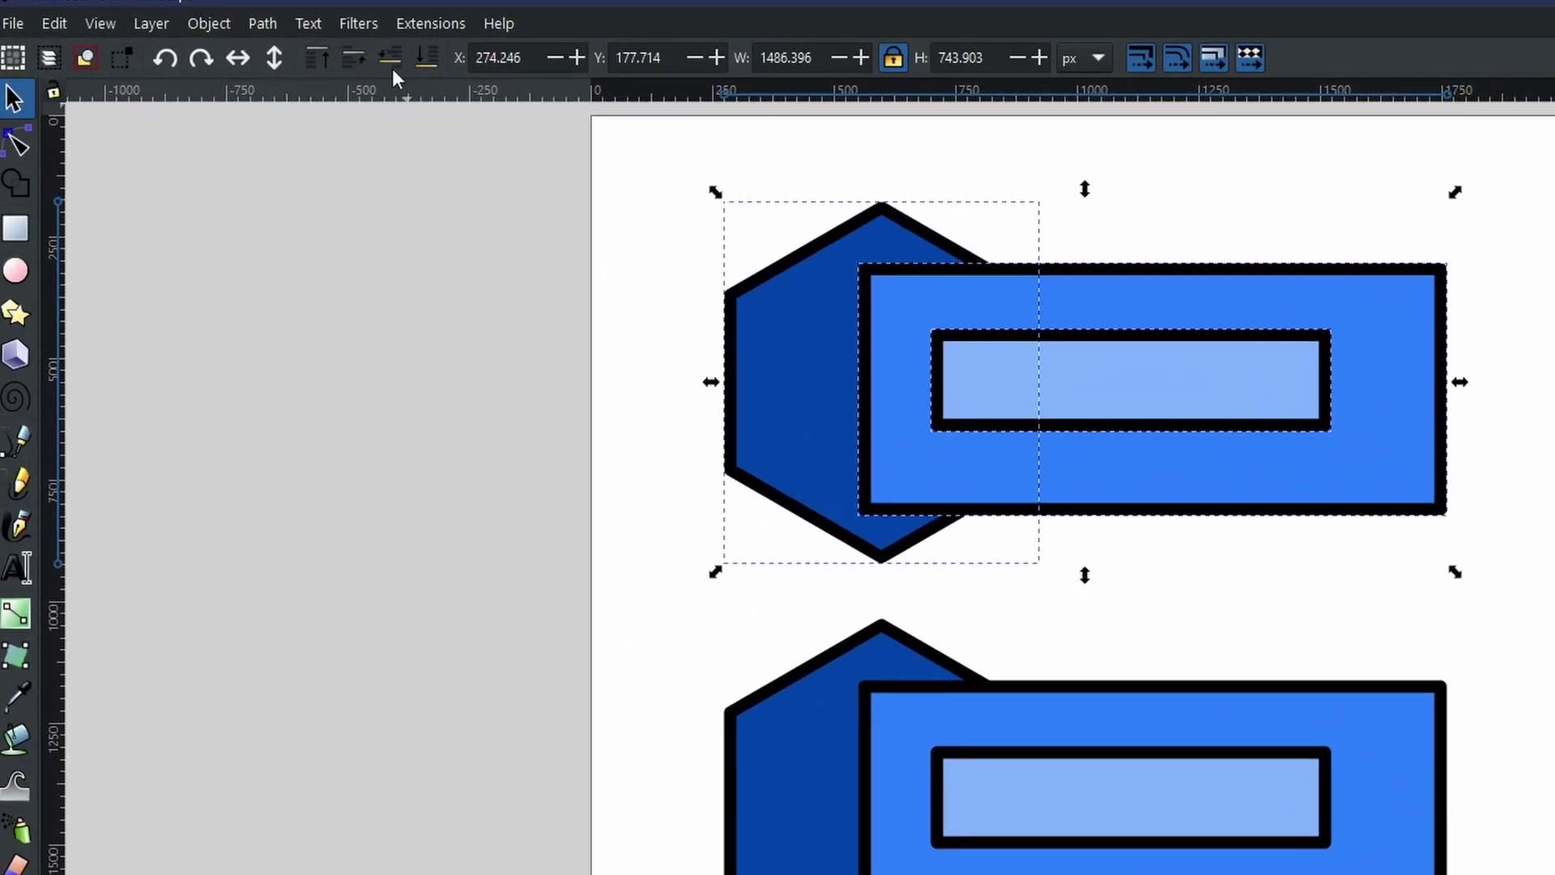
left_click(192, 31)
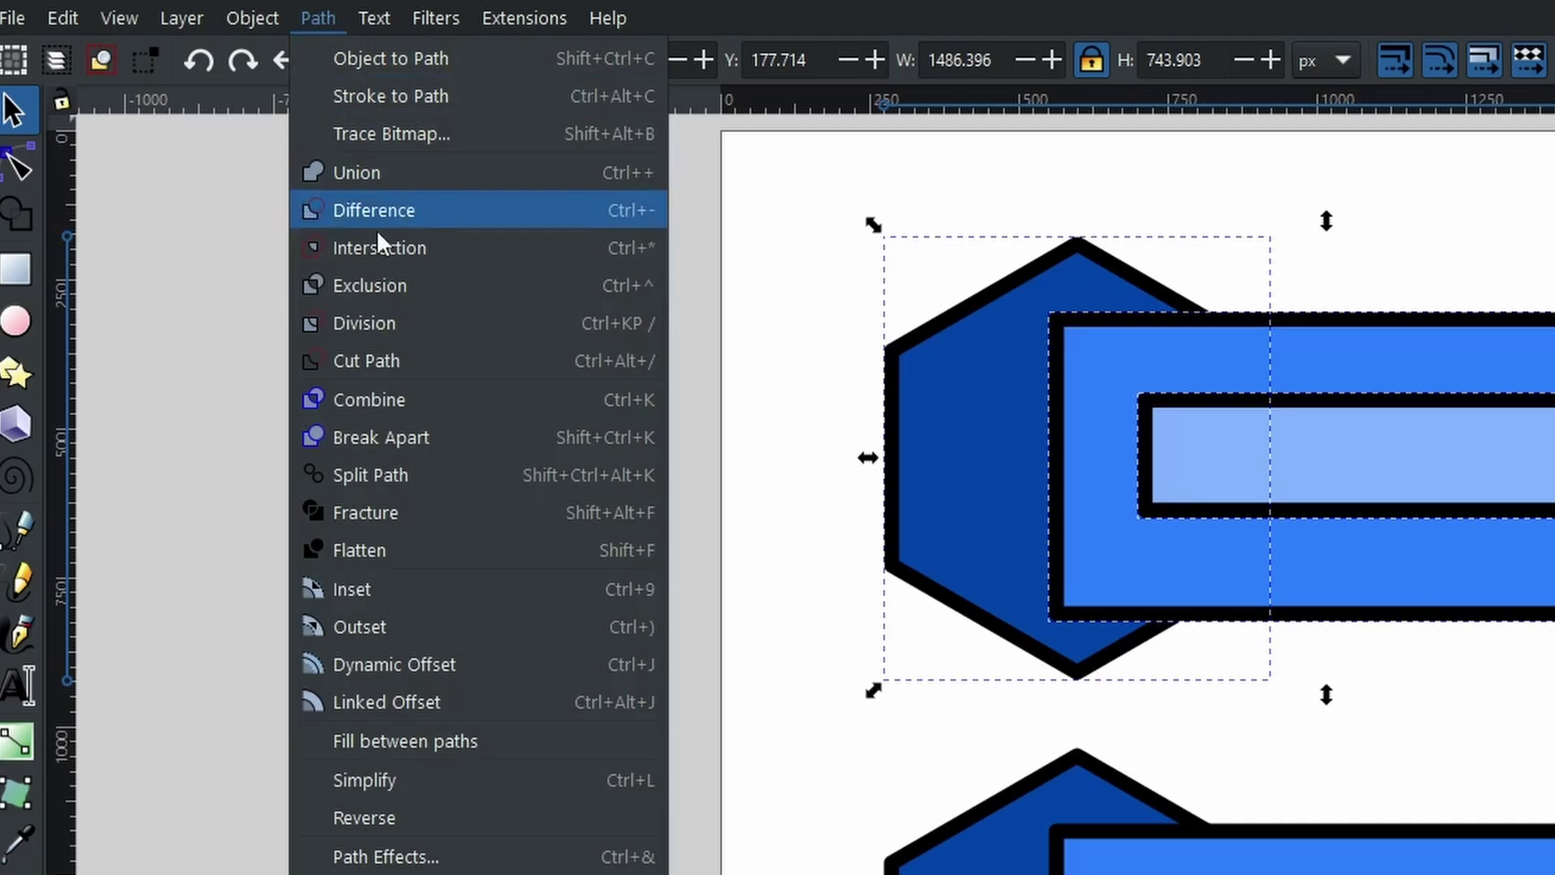
left_click(398, 502)
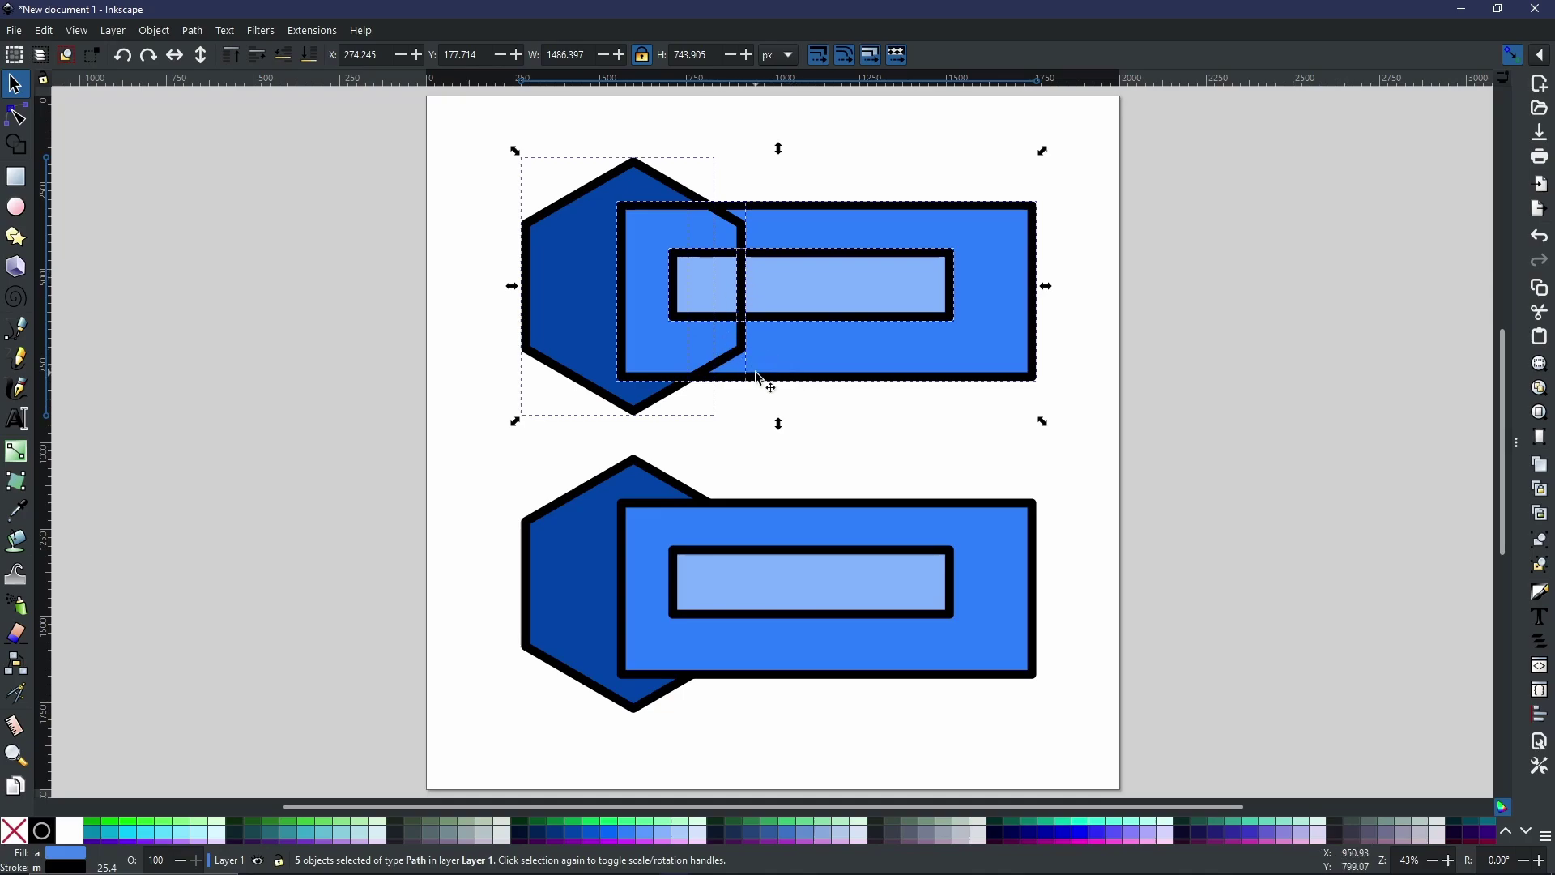
Drag the fractured hexagon and the small rectangle overlap piece off to the left
left_click(742, 432)
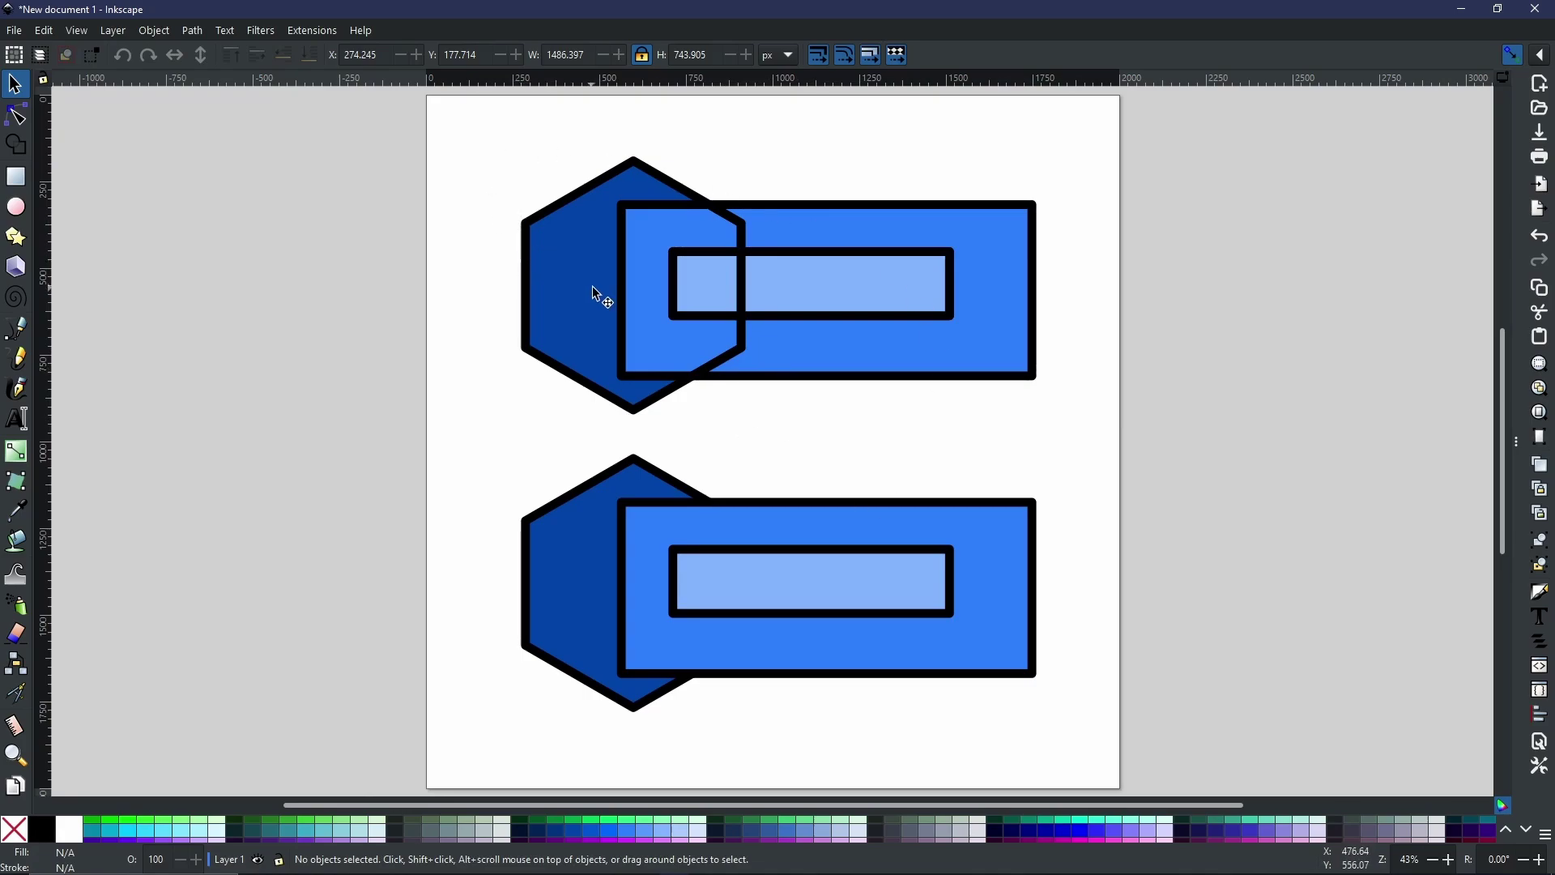
left_click(571, 282)
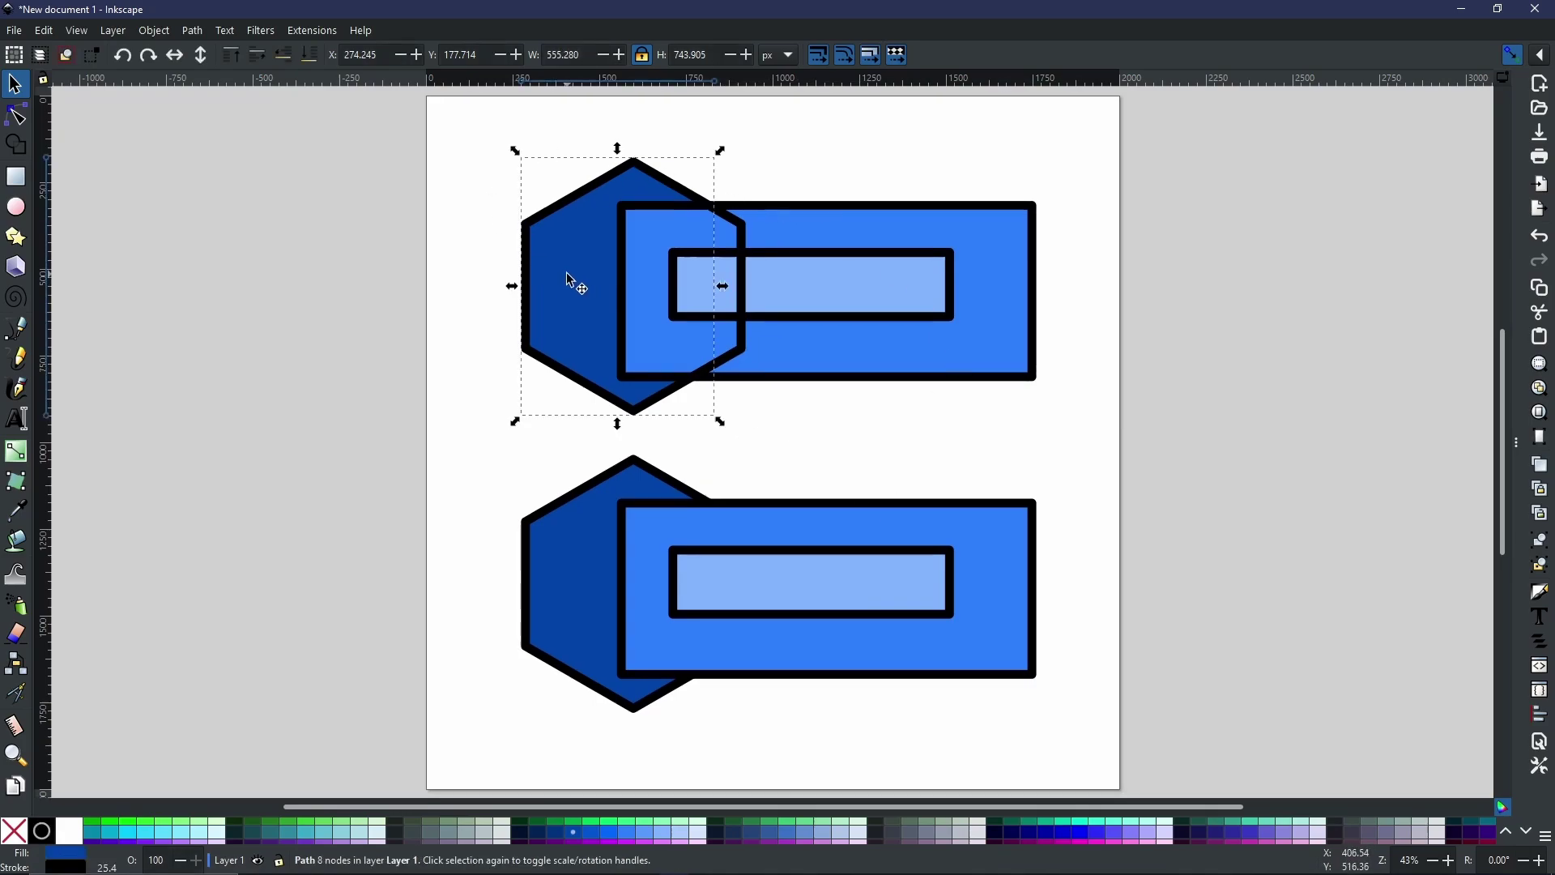
left_click_drag(571, 282, 428, 273)
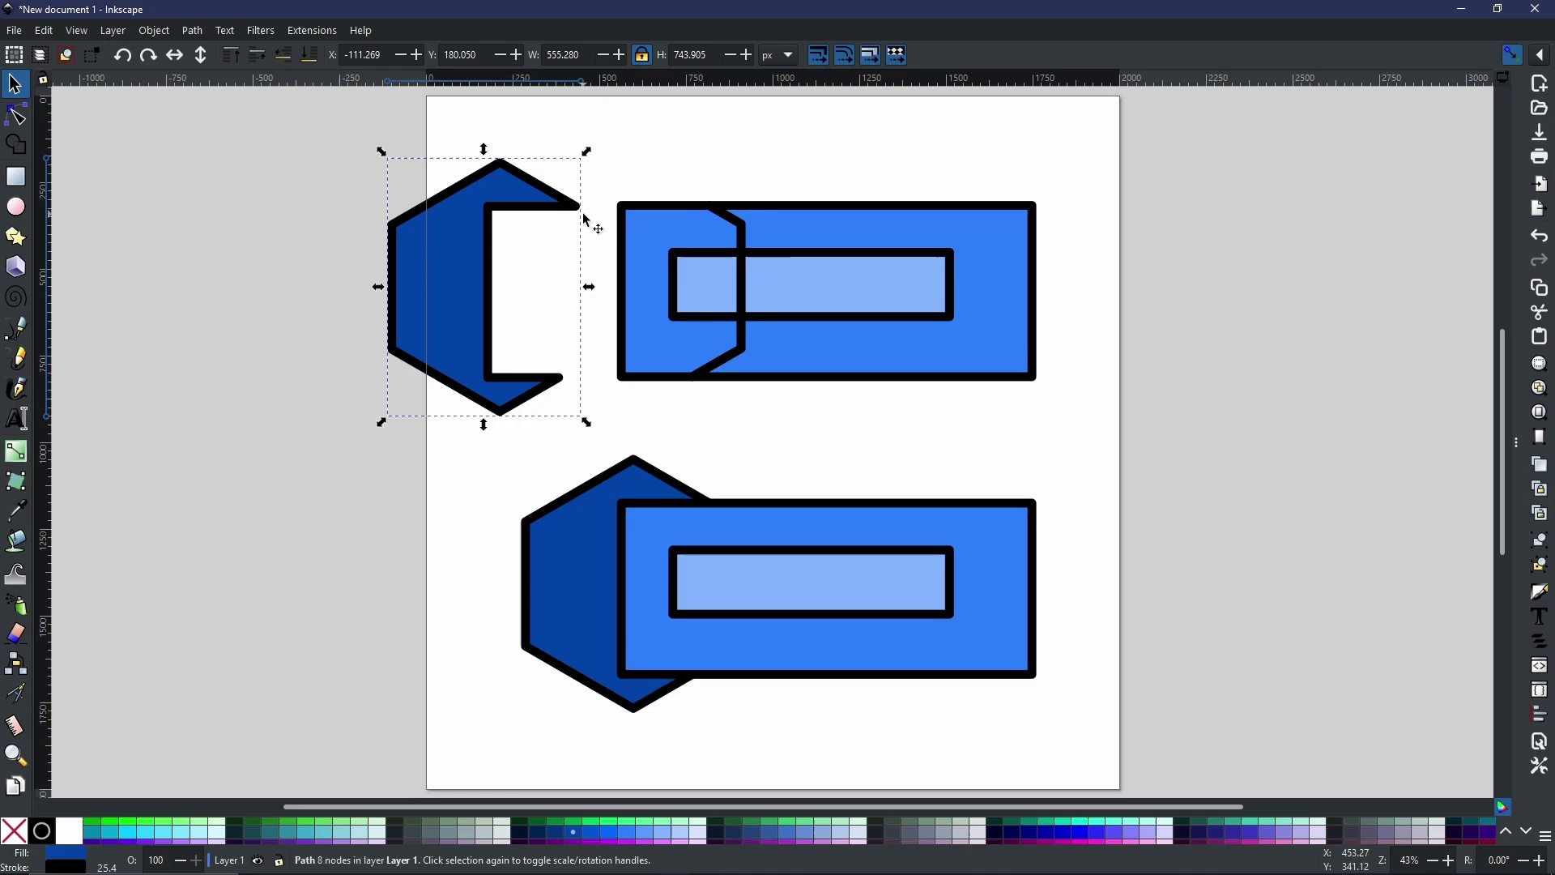
left_click(746, 235)
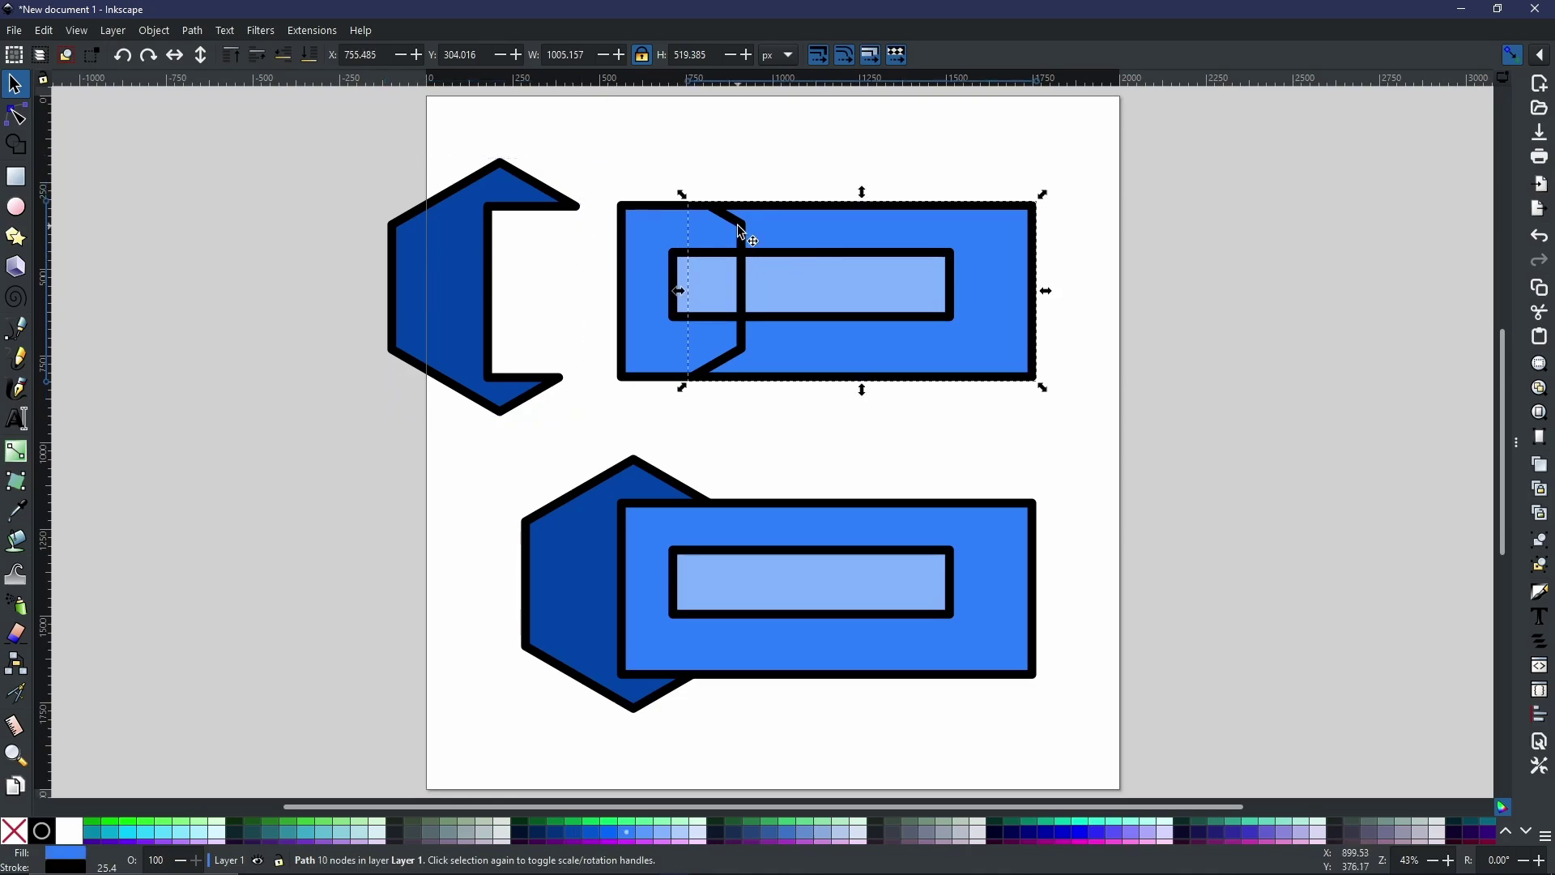
left_click(666, 229)
left_click_drag(666, 230, 602, 218)
Move the big blue rectangle piece and light-blue bar right, and the small square away from the C-shape
left_click(857, 212)
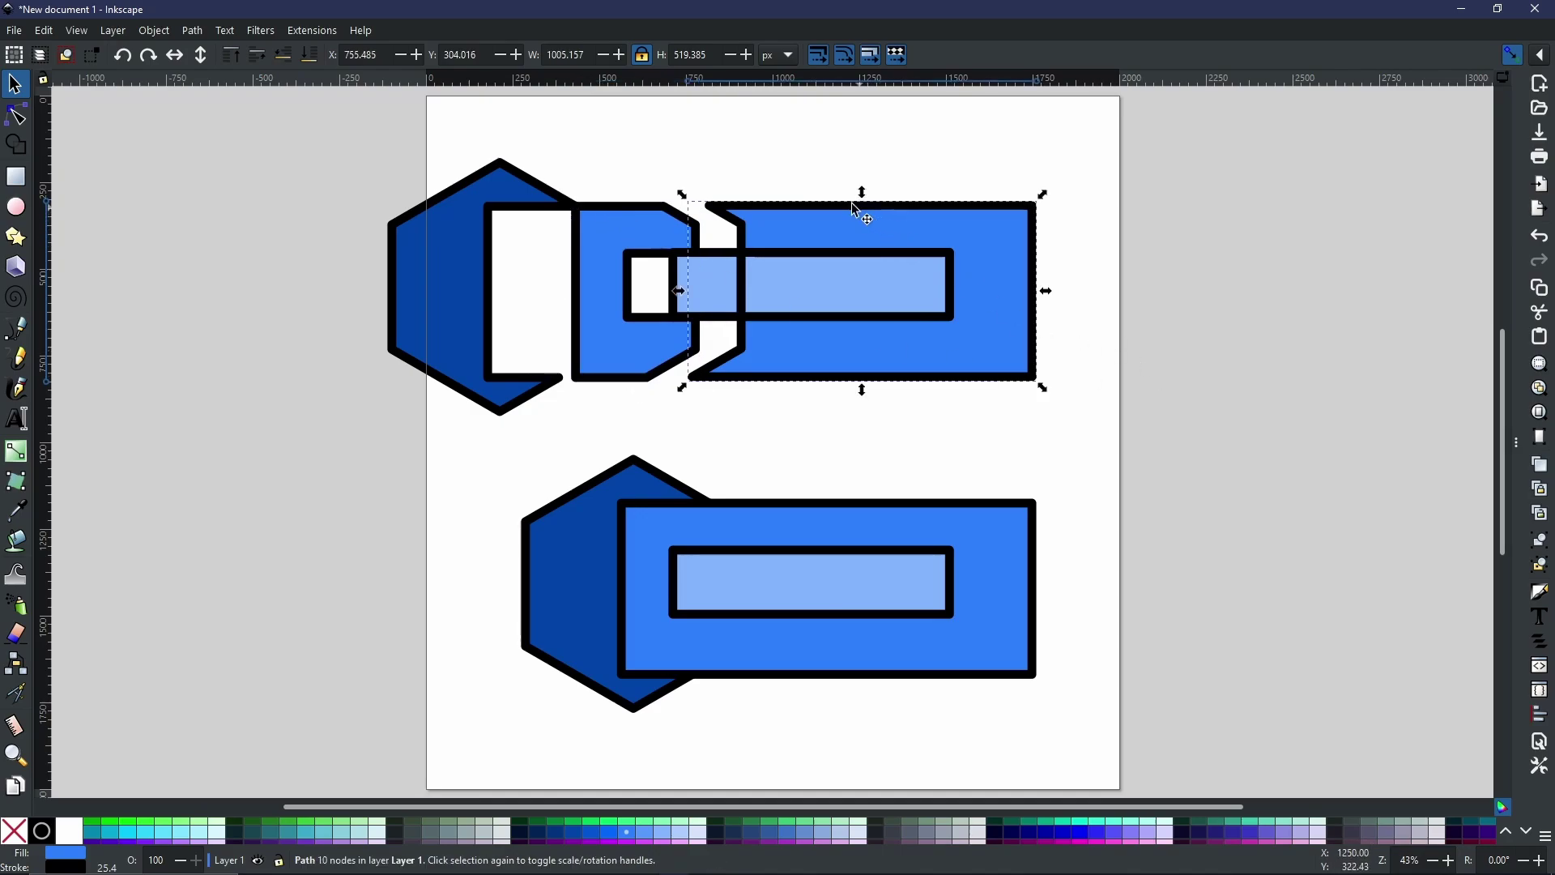
left_click_drag(815, 229, 1215, 237)
left_click(805, 288)
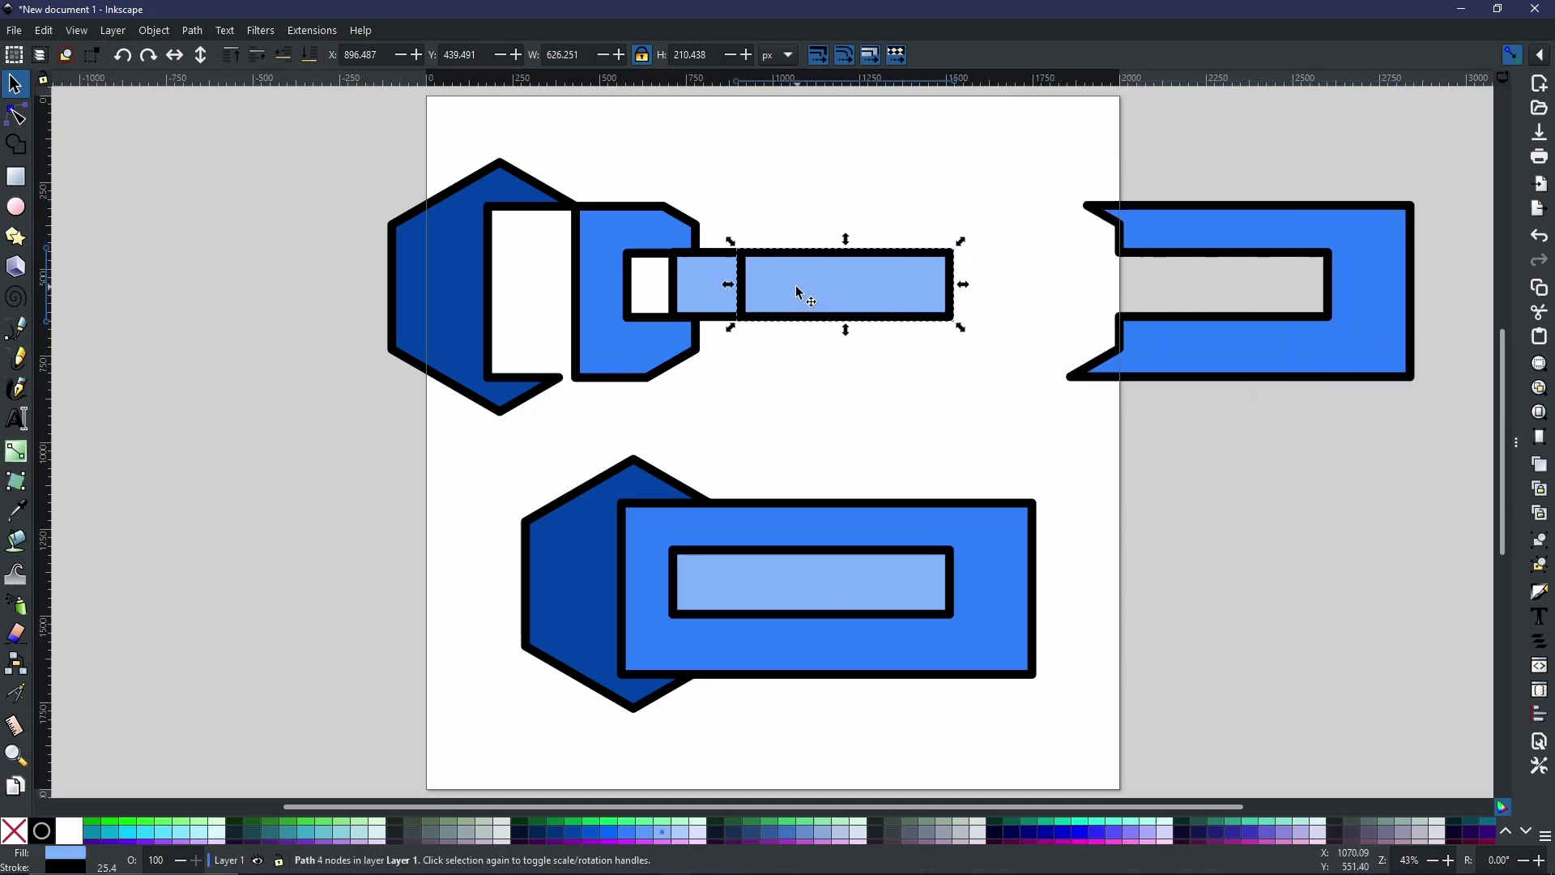
left_click_drag(795, 286, 908, 288)
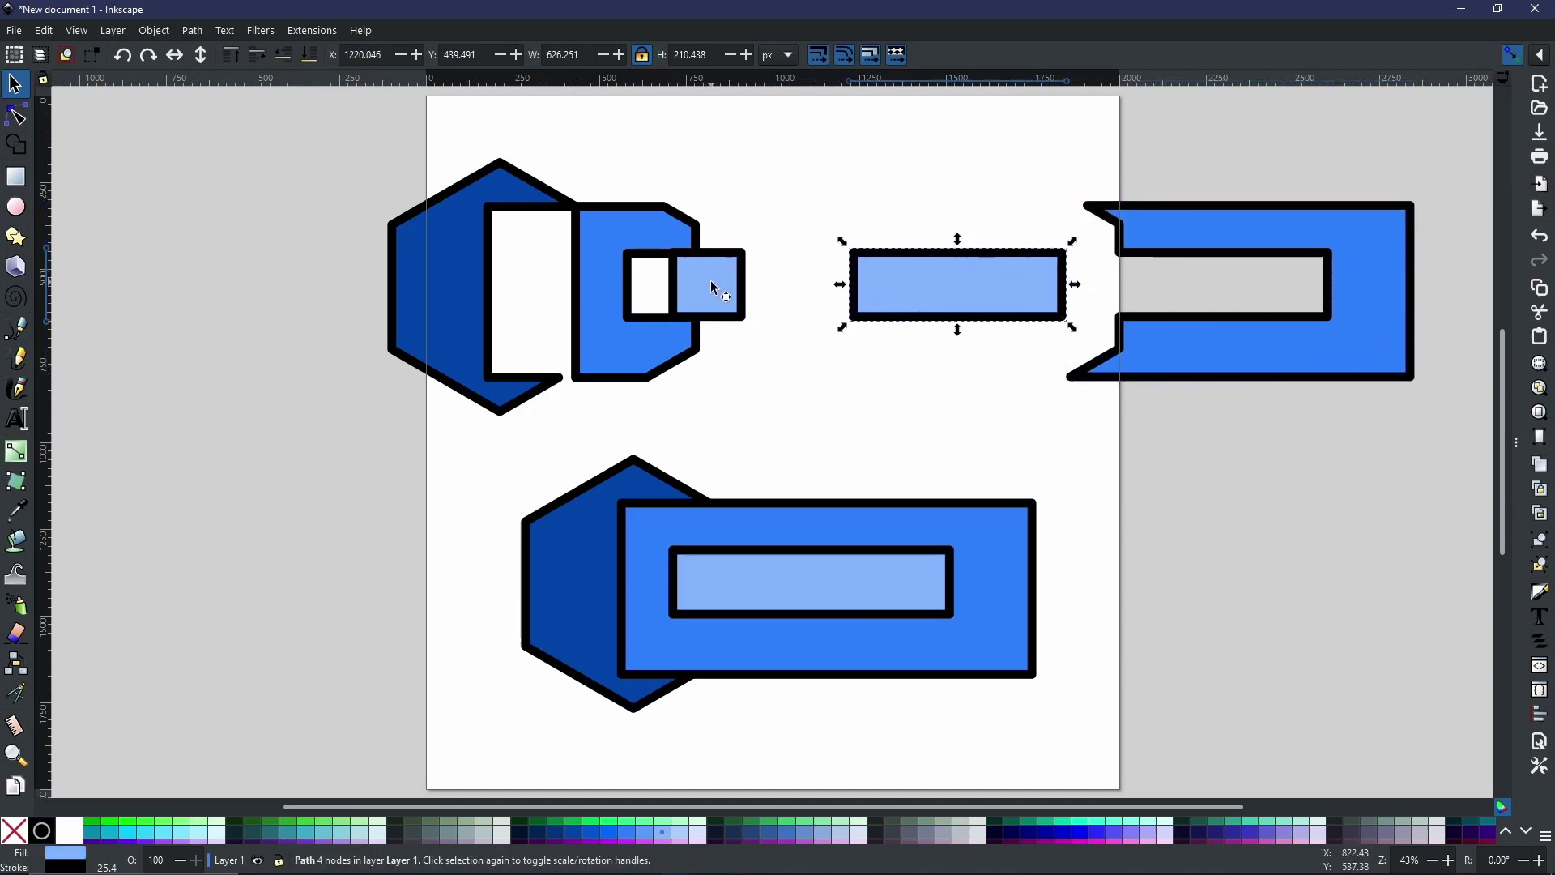
left_click(715, 288)
left_click_drag(715, 288, 772, 295)
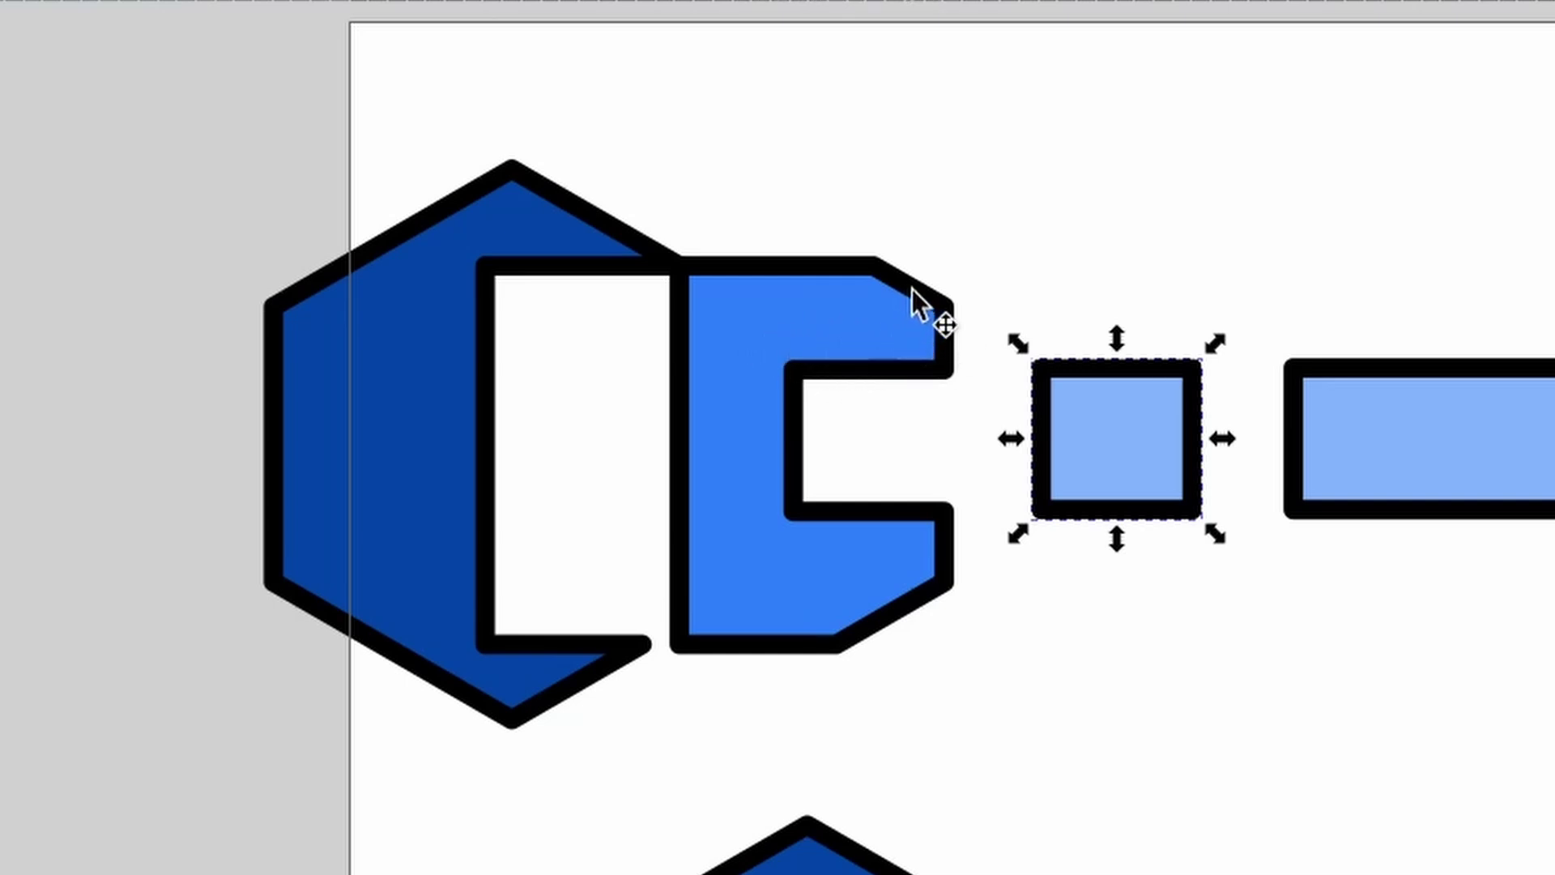
Snap the C-shaped piece back against the hexagon and fit the small light-blue square into its notch
left_click_drag(913, 289, 732, 298)
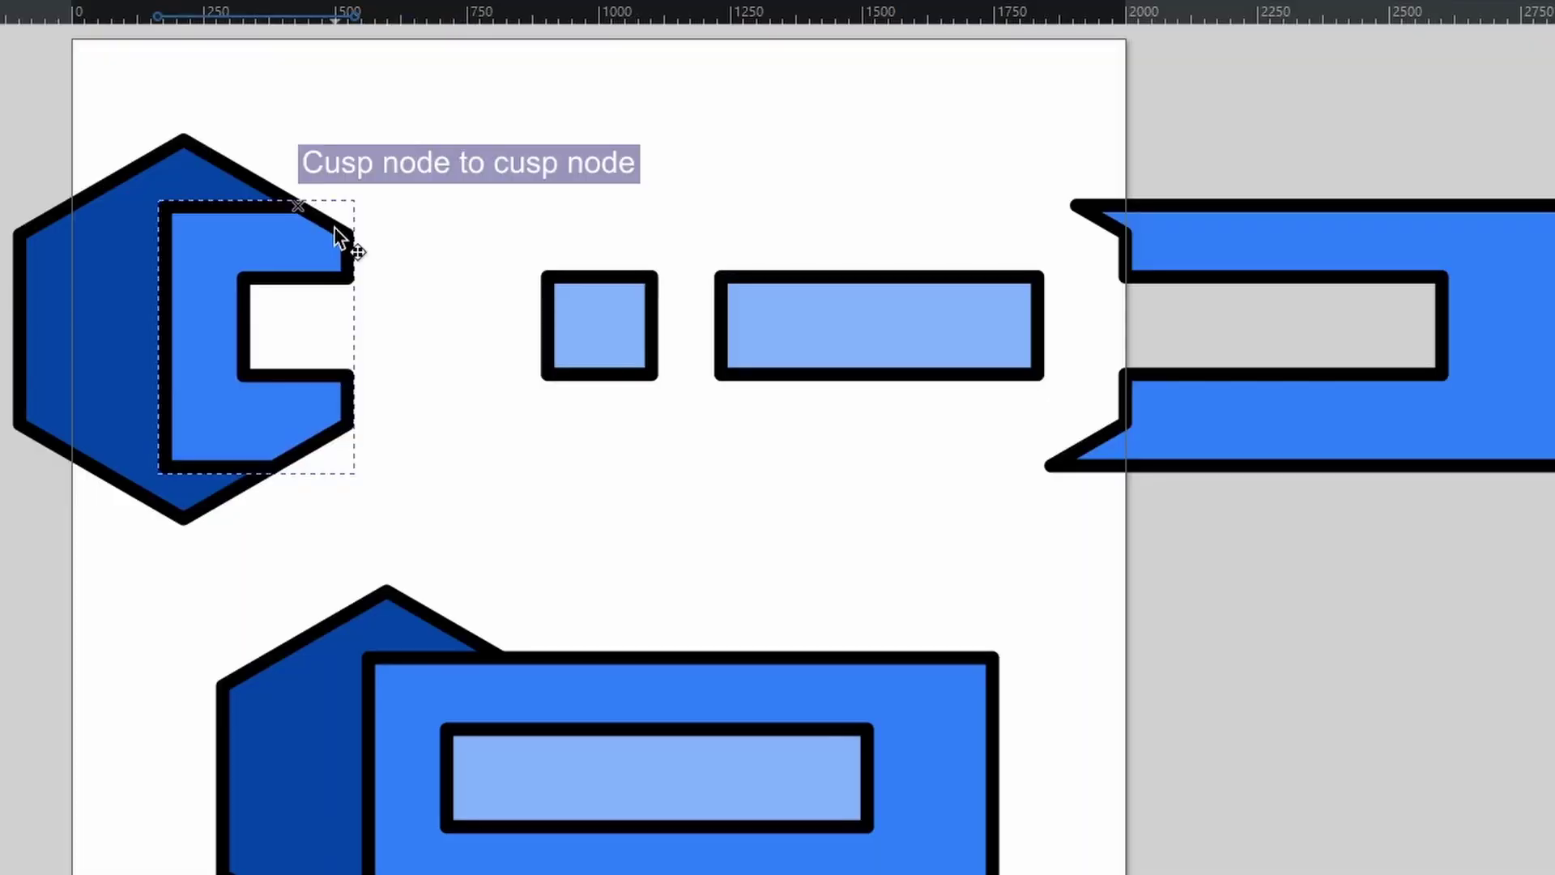
left_click_drag(334, 226, 334, 226)
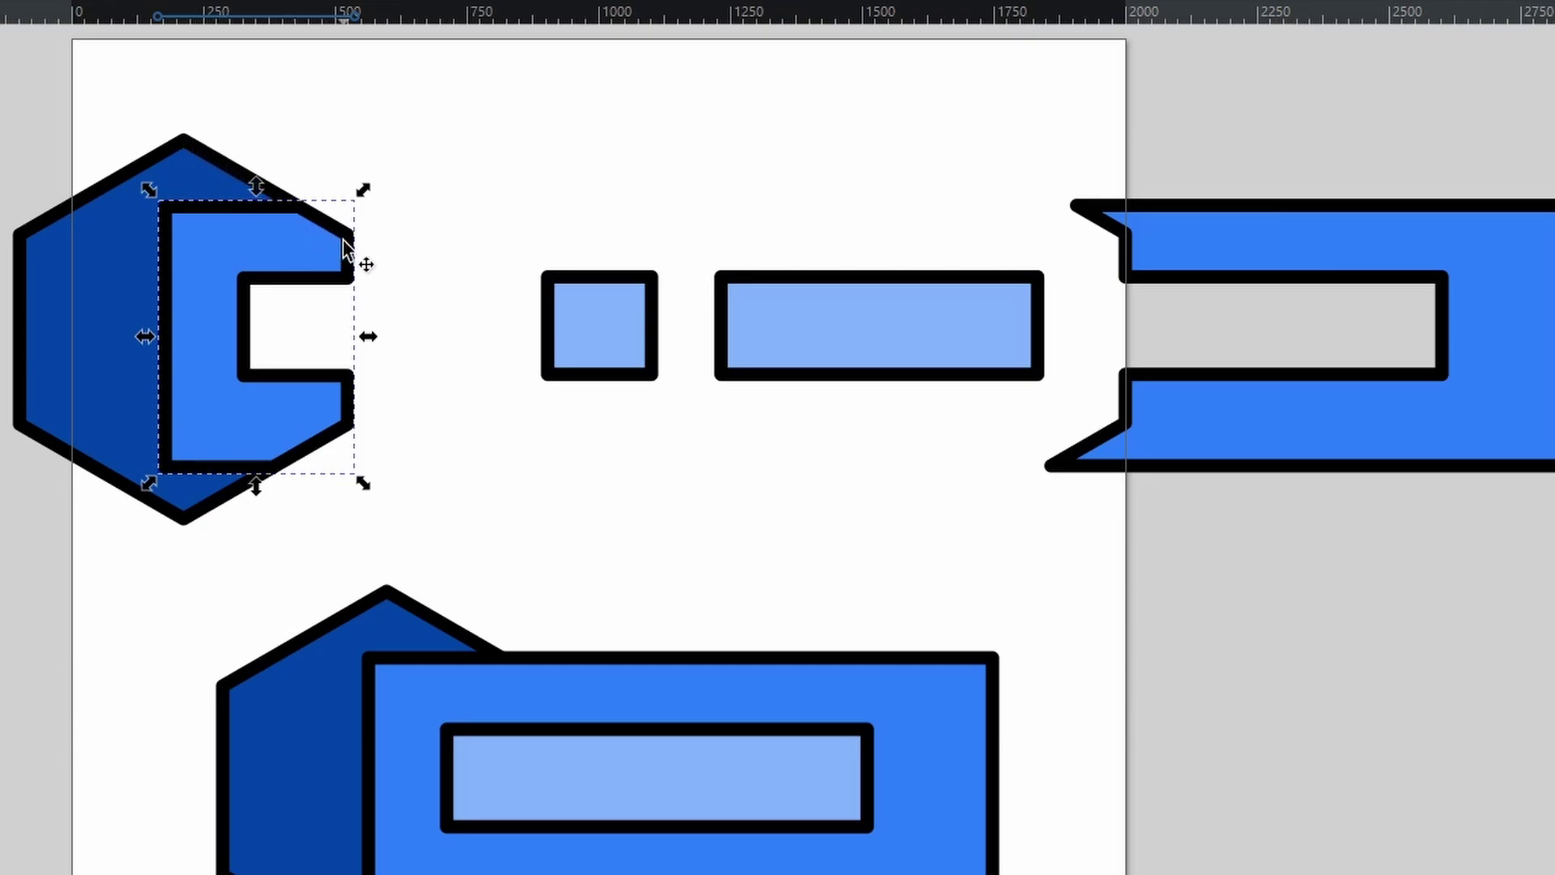
left_click(629, 342)
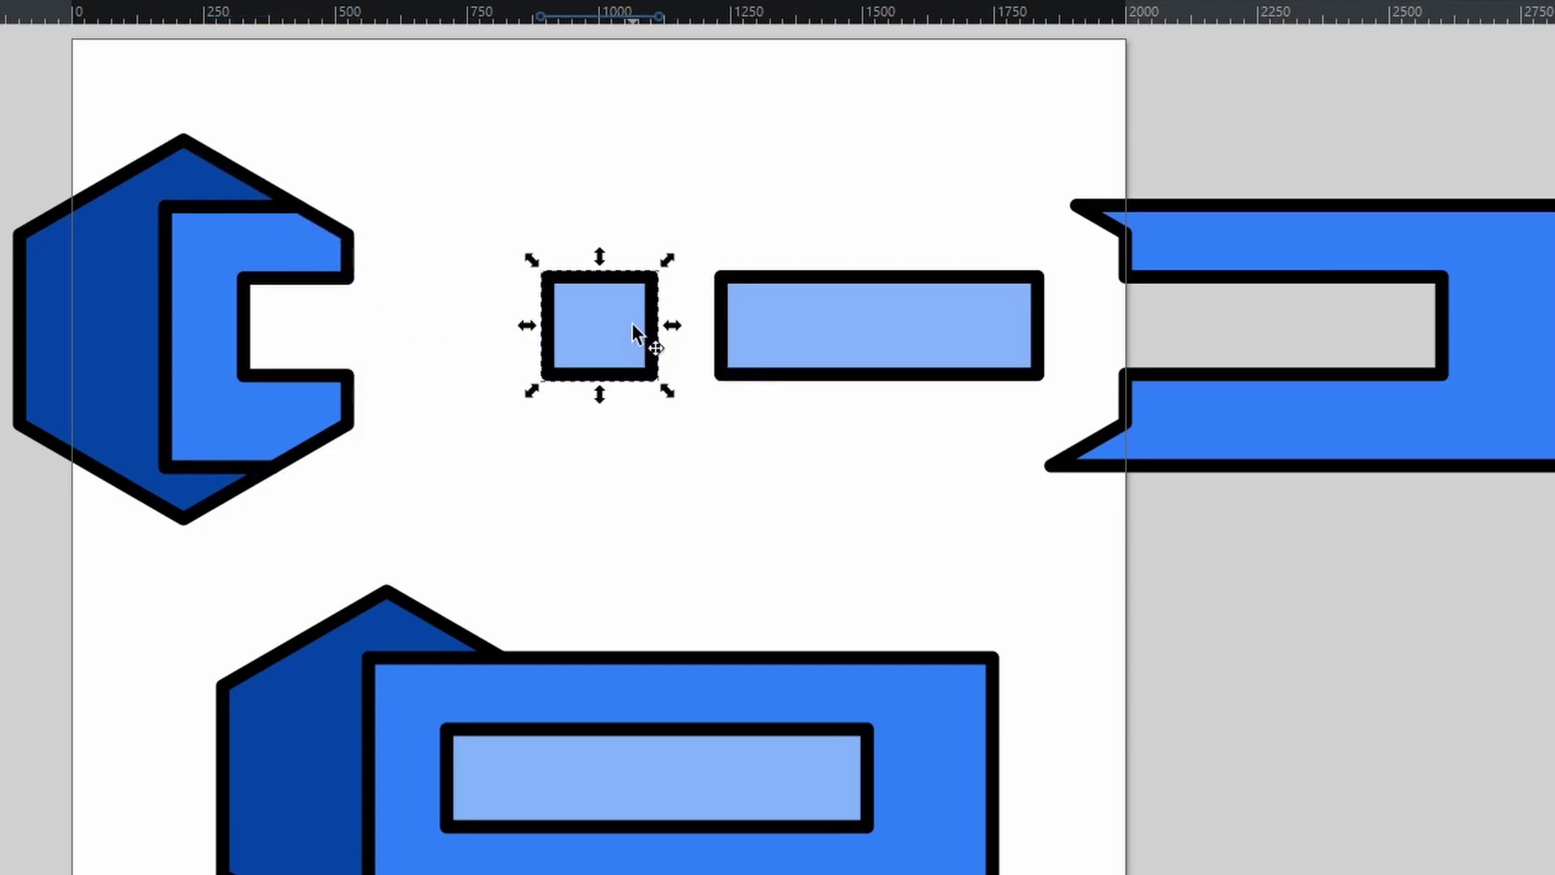
left_click_drag(631, 341, 340, 336)
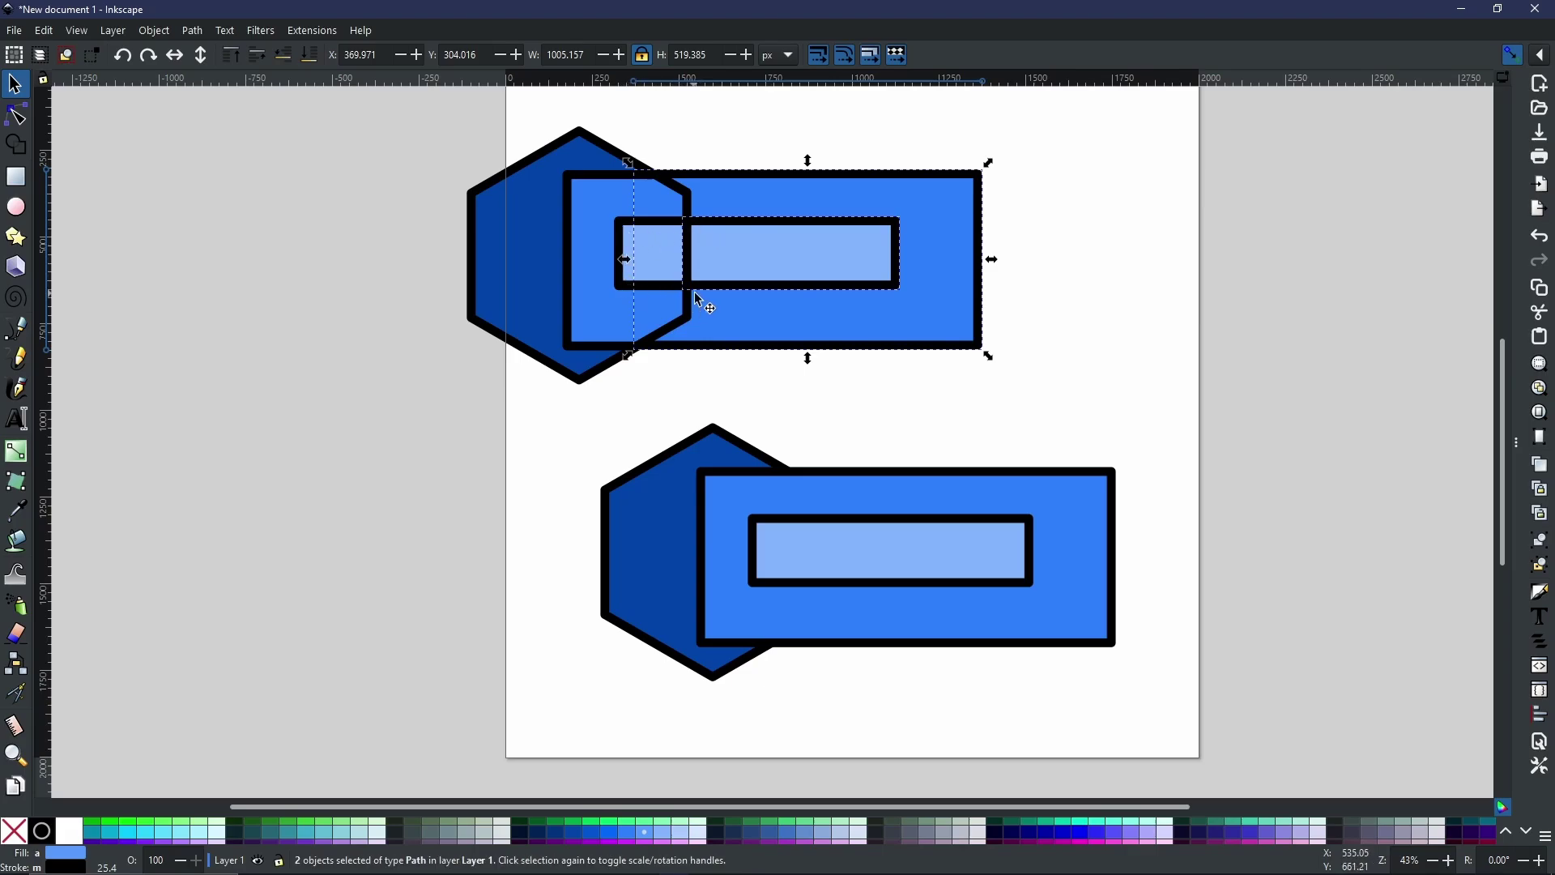
Select the whole bottom stack and apply Path > Flatten
left_click_drag(481, 388, 1346, 761)
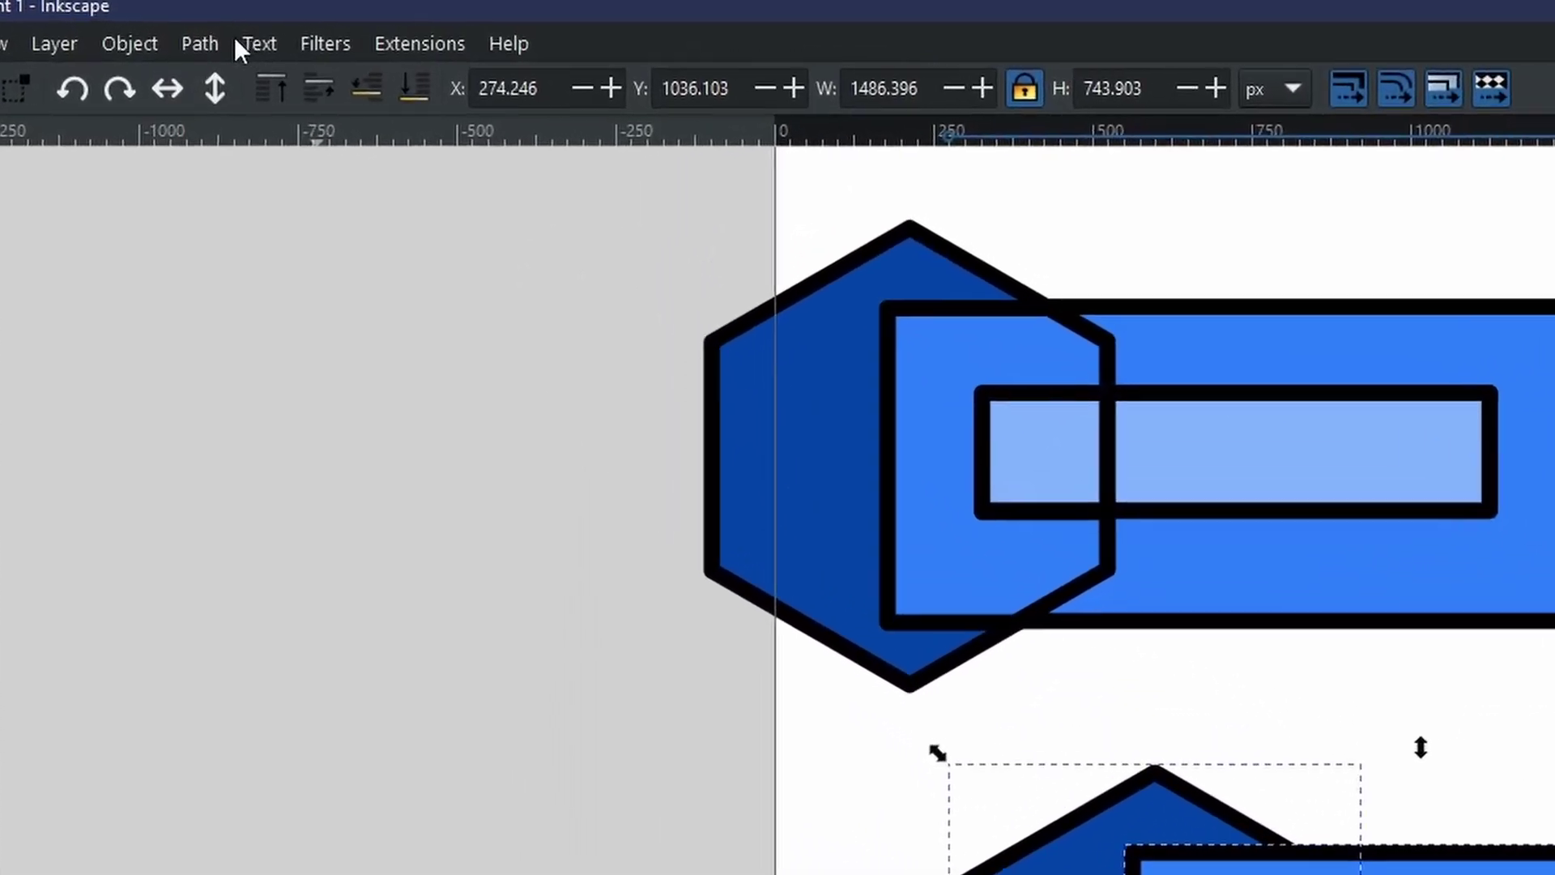
left_click(227, 42)
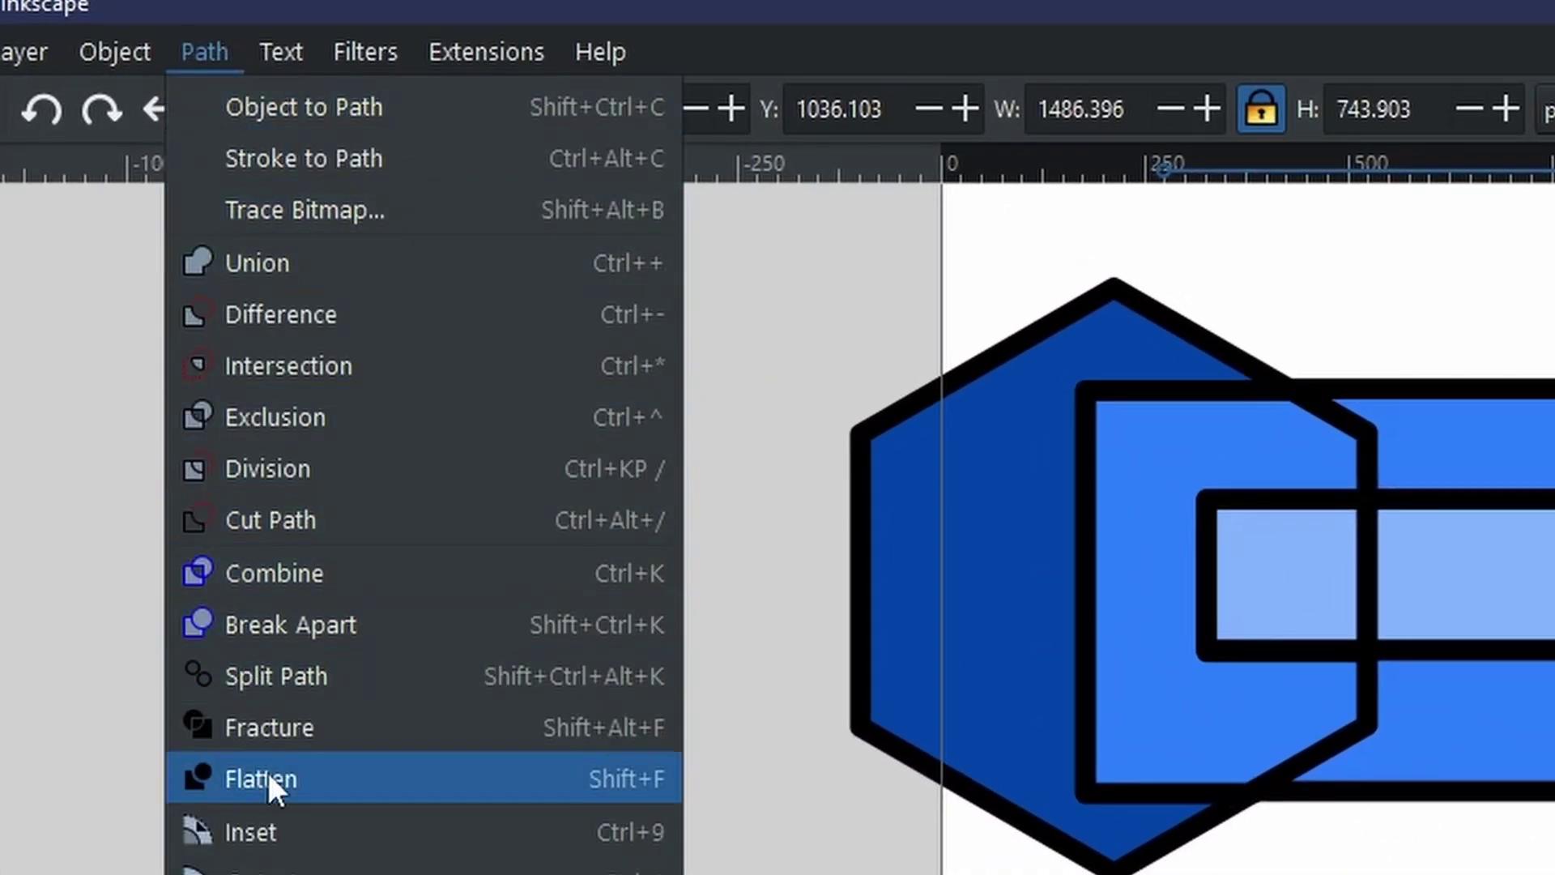
left_click(269, 778)
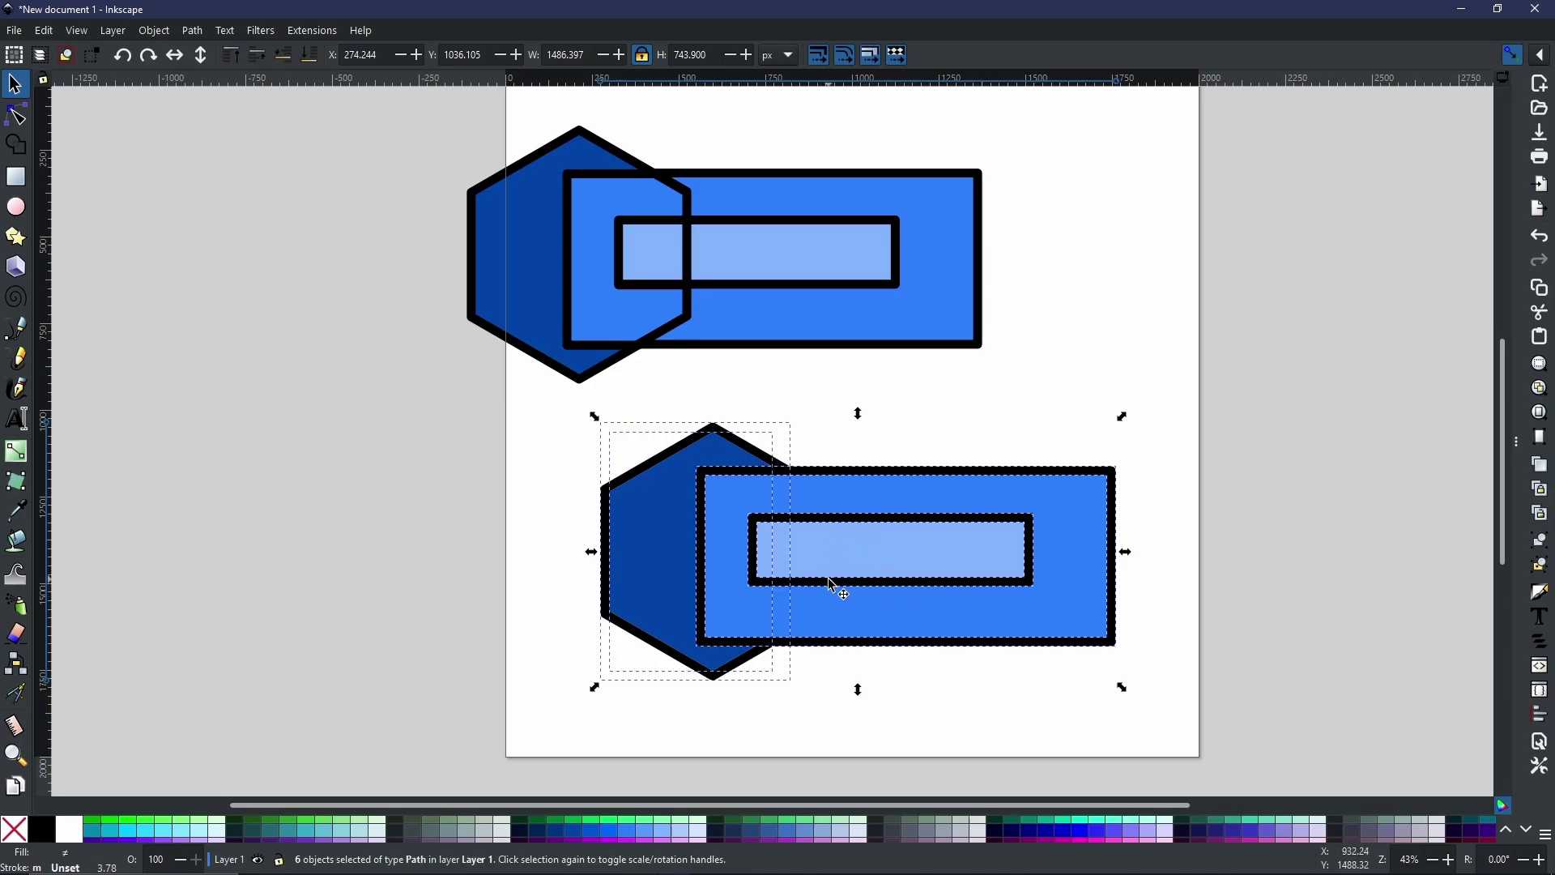
Move the lower hexagon's stroke outline and its blue fill off to the left
left_click(821, 415)
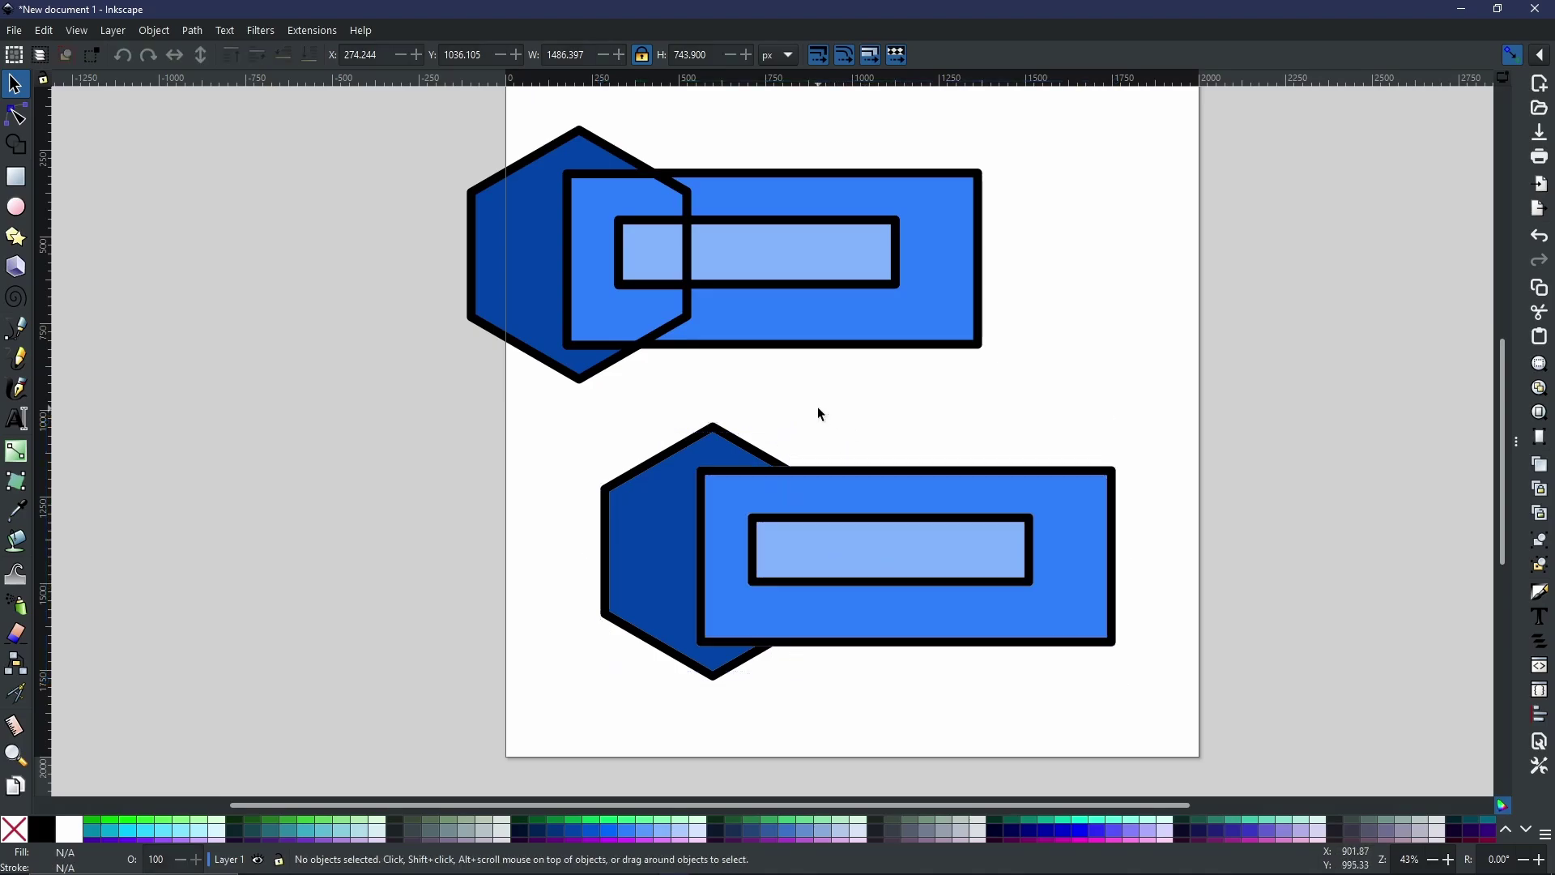
left_click(746, 448)
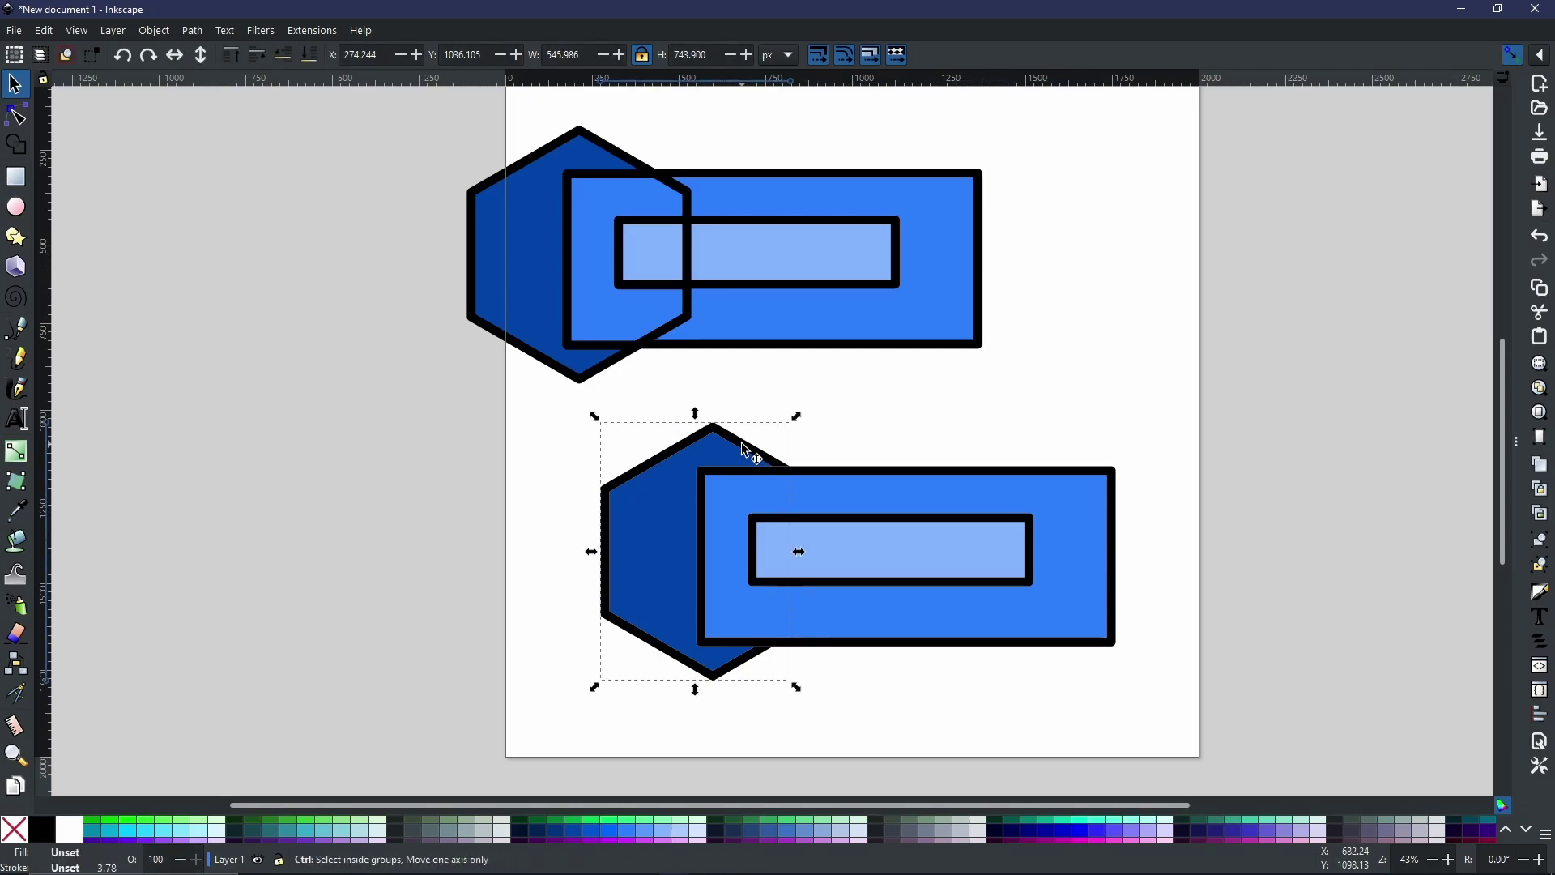
left_click_drag(746, 448, 310, 435)
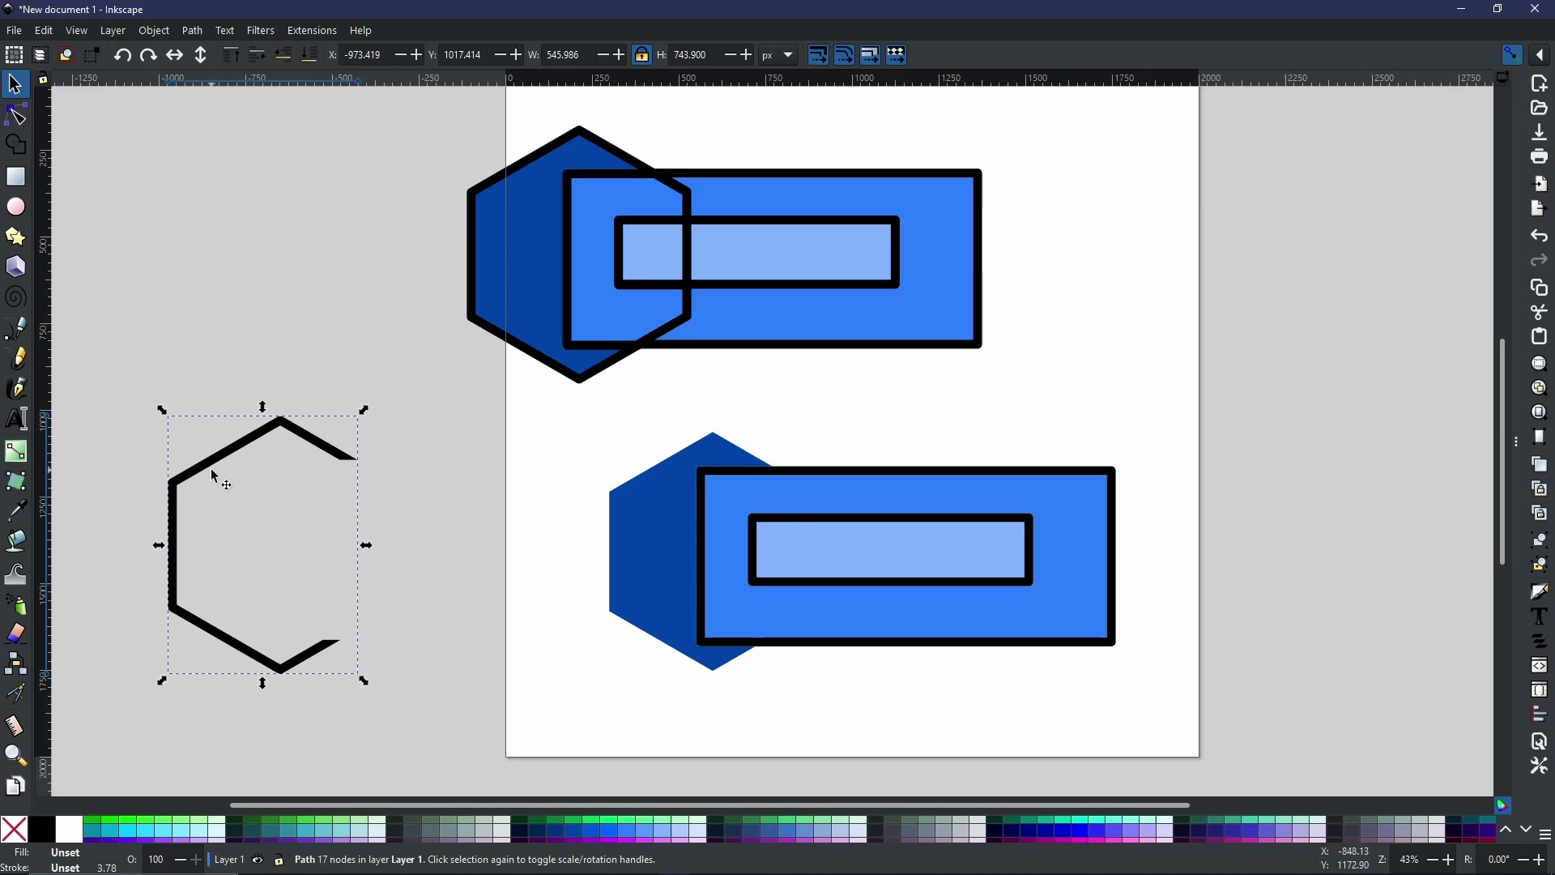
left_click(651, 577)
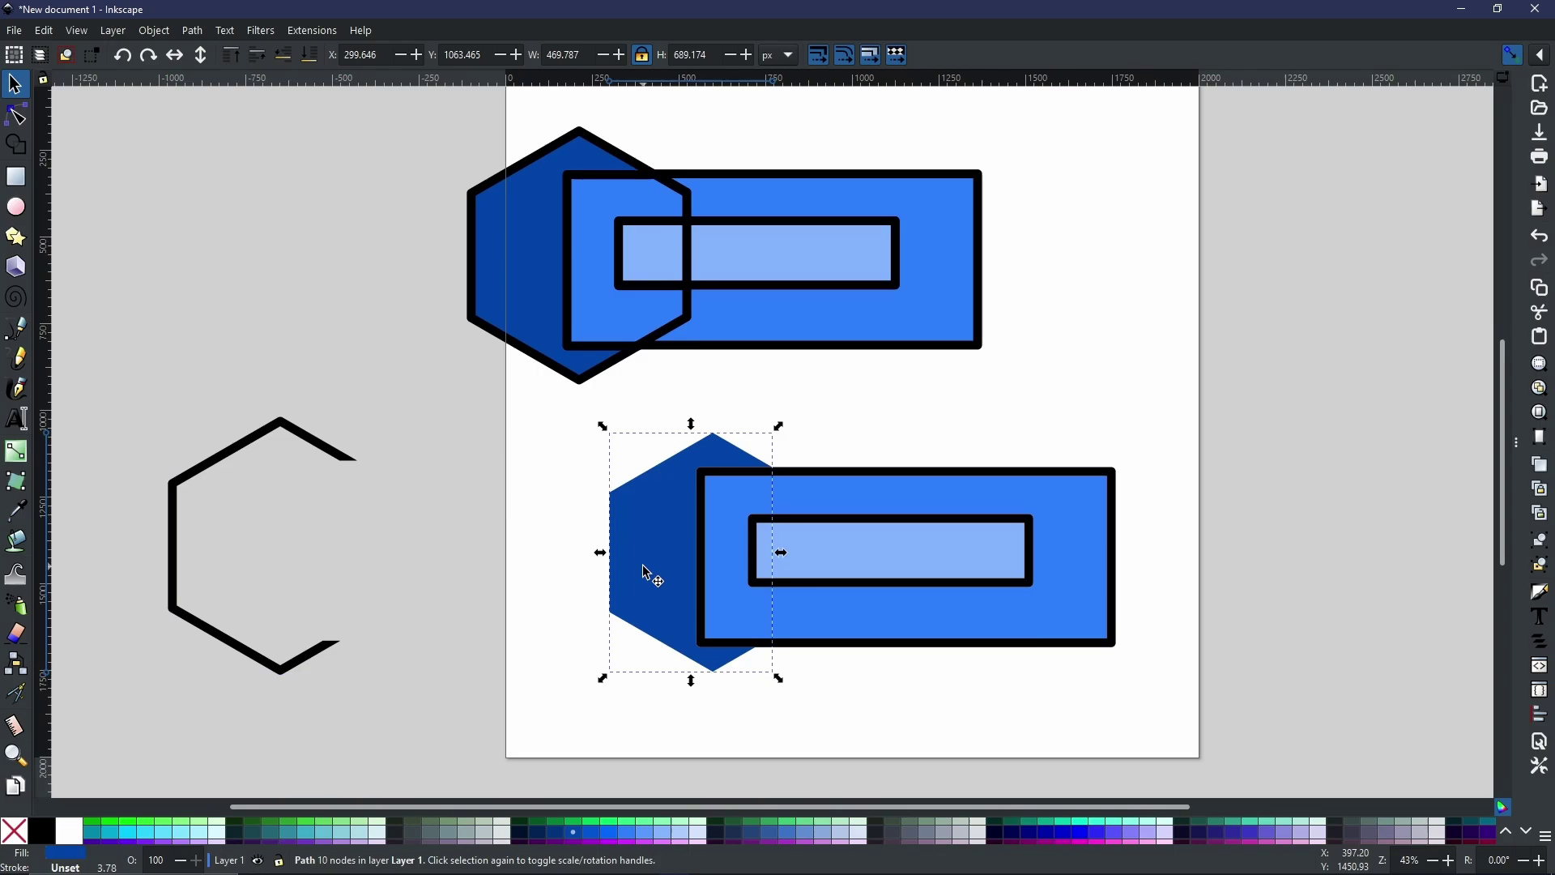
left_click_drag(648, 572, 413, 559)
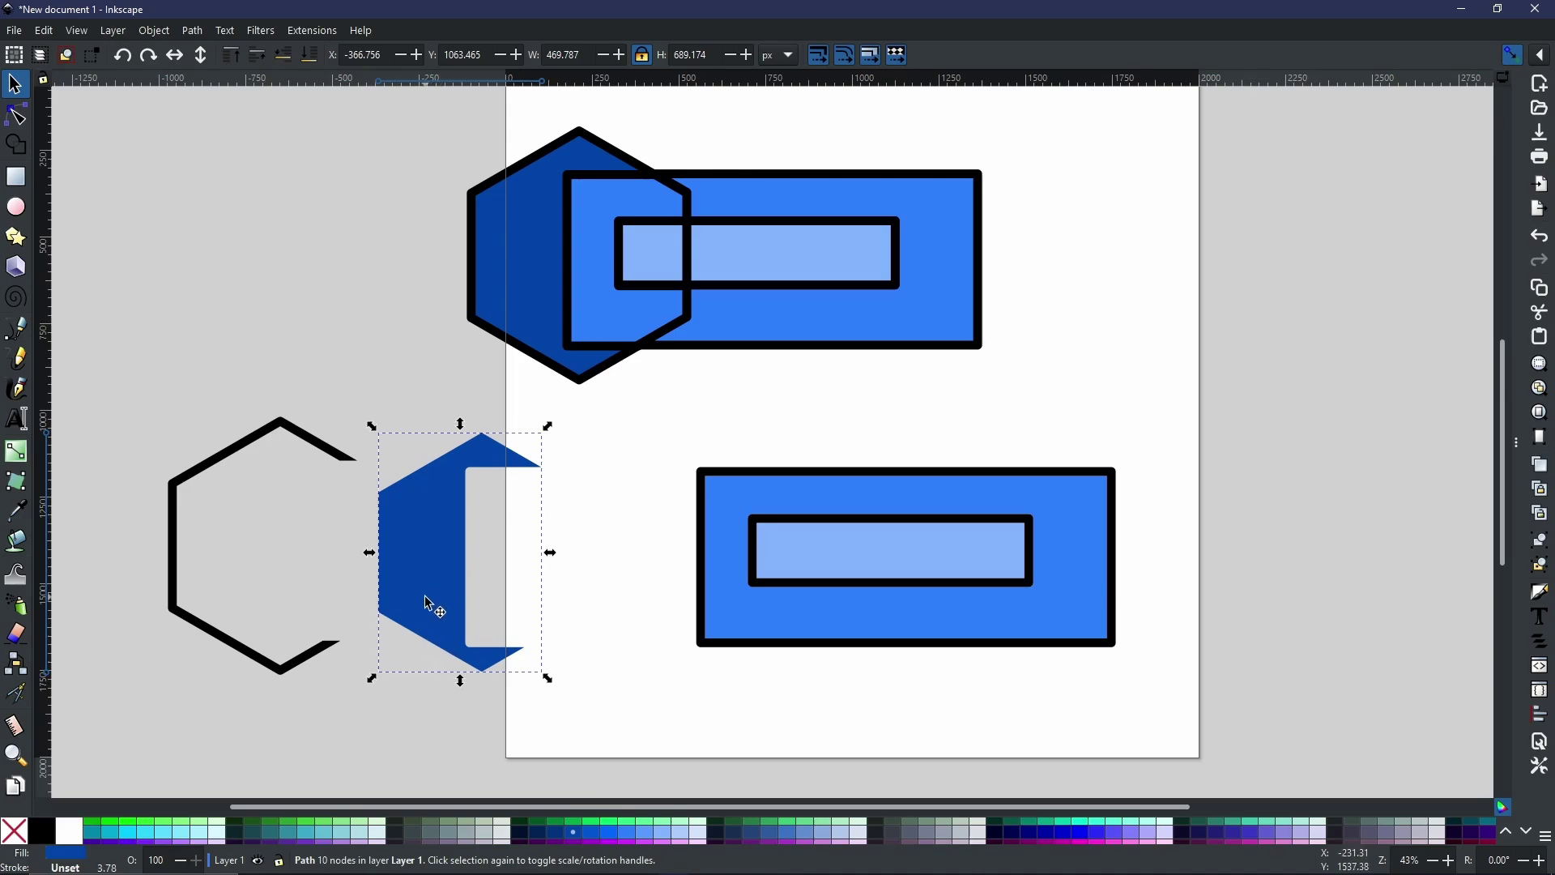
Shift the light-blue bar left and pull the inner and outer black rectangle outlines away
left_click(855, 543)
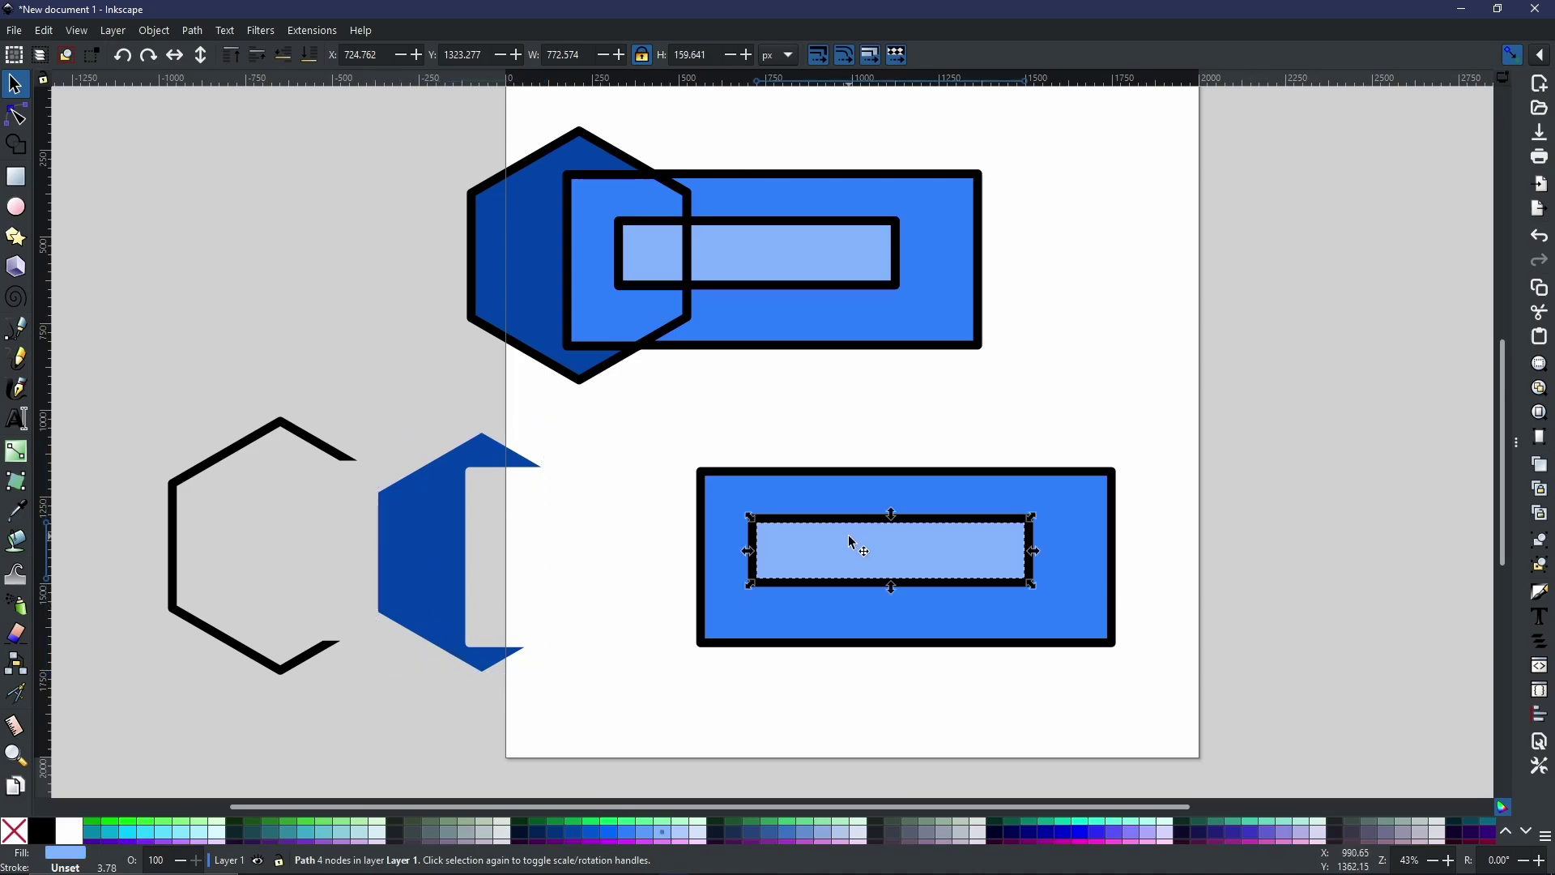
left_click_drag(850, 538, 625, 549)
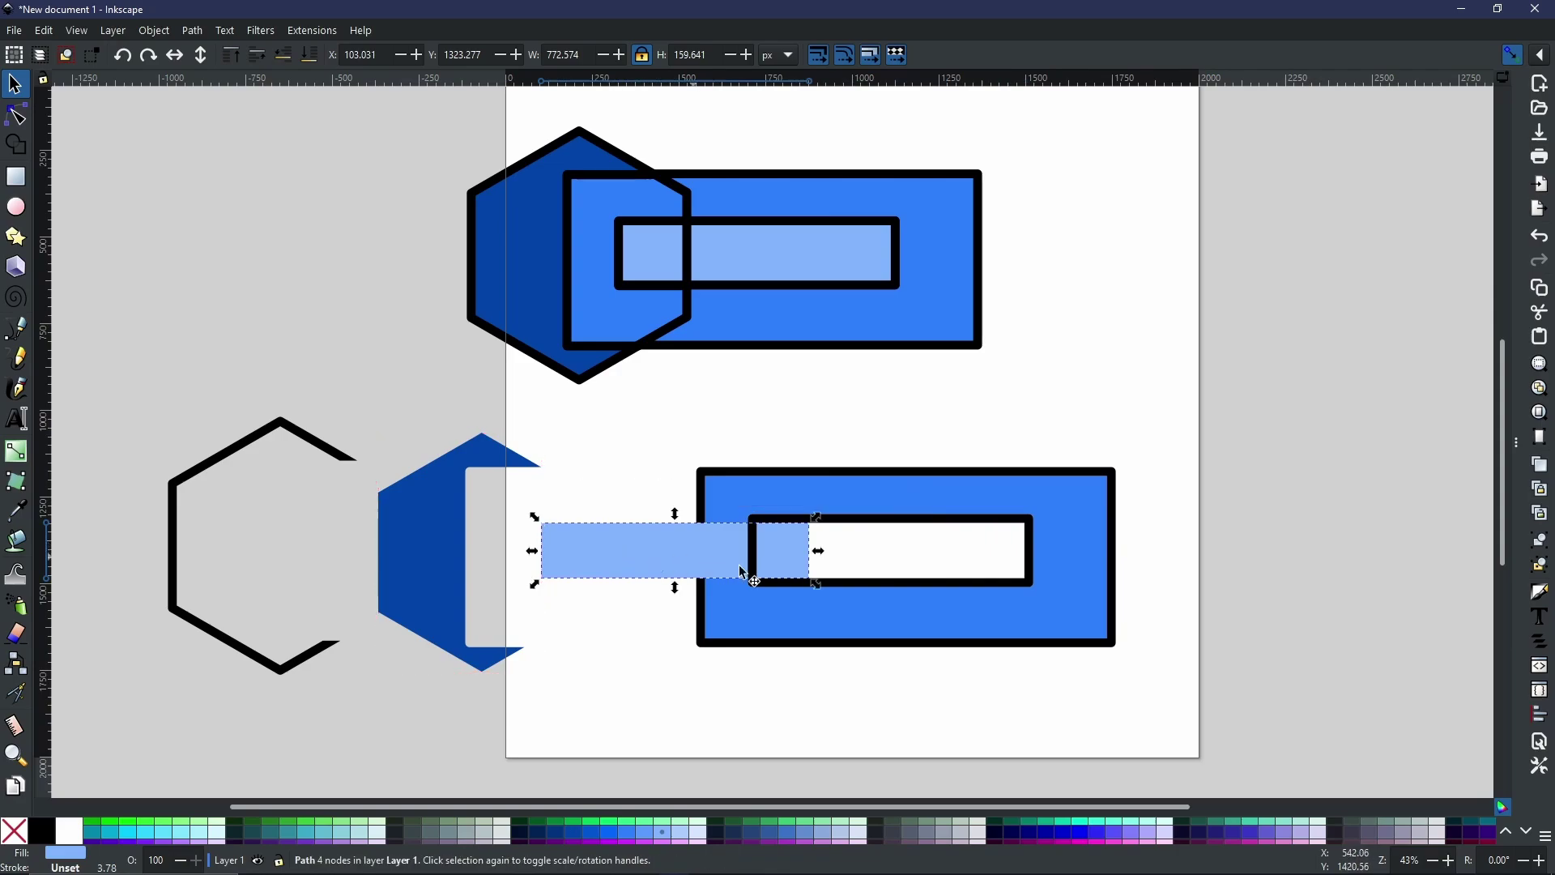
left_click(940, 531)
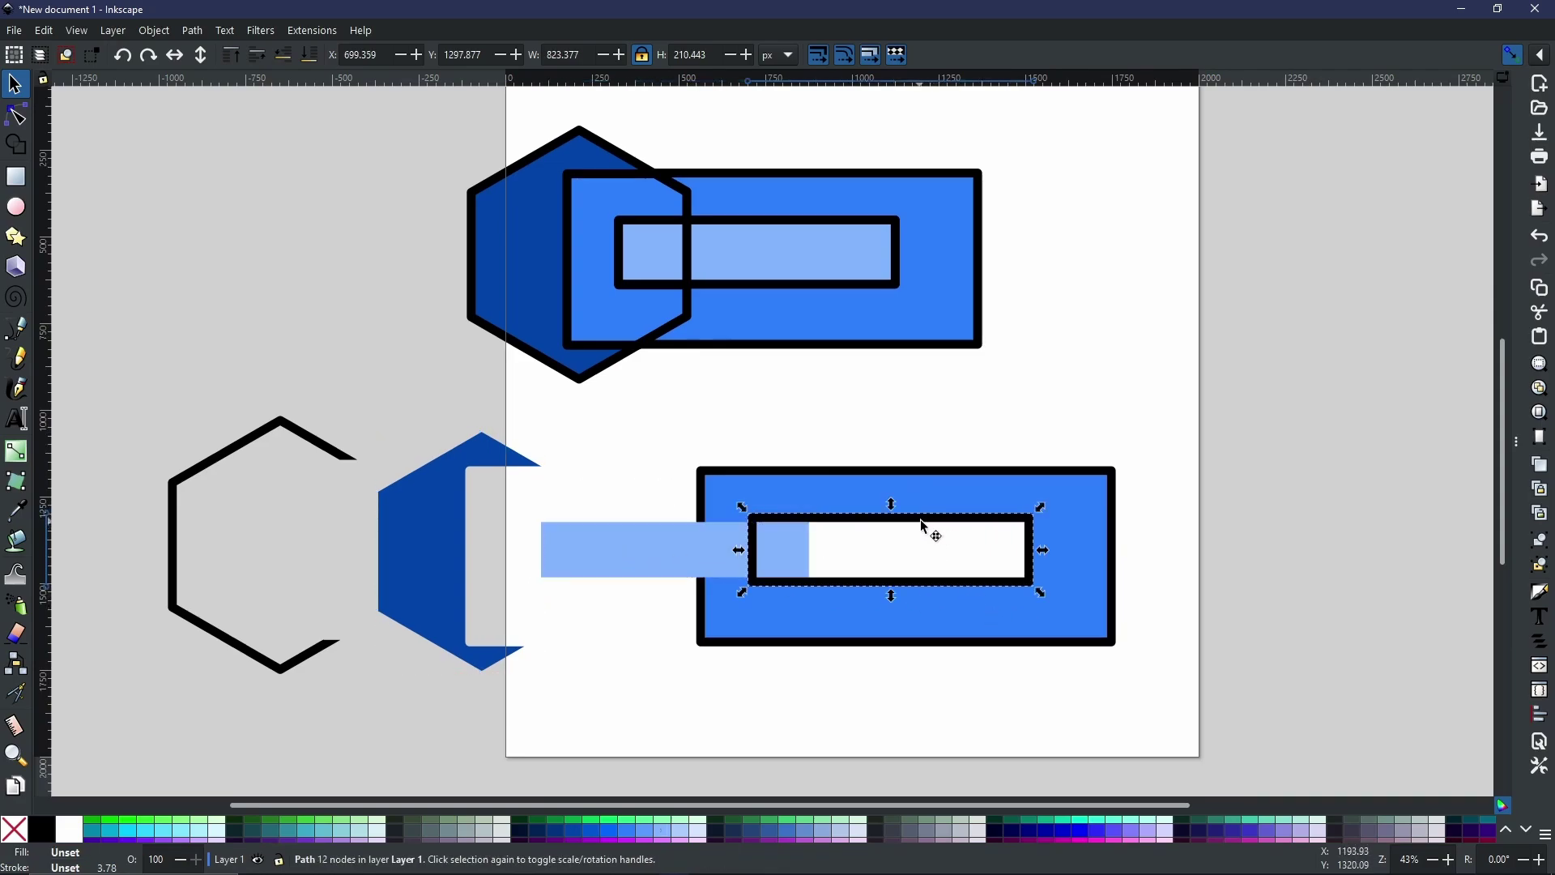
left_click_drag(923, 530, 1209, 265)
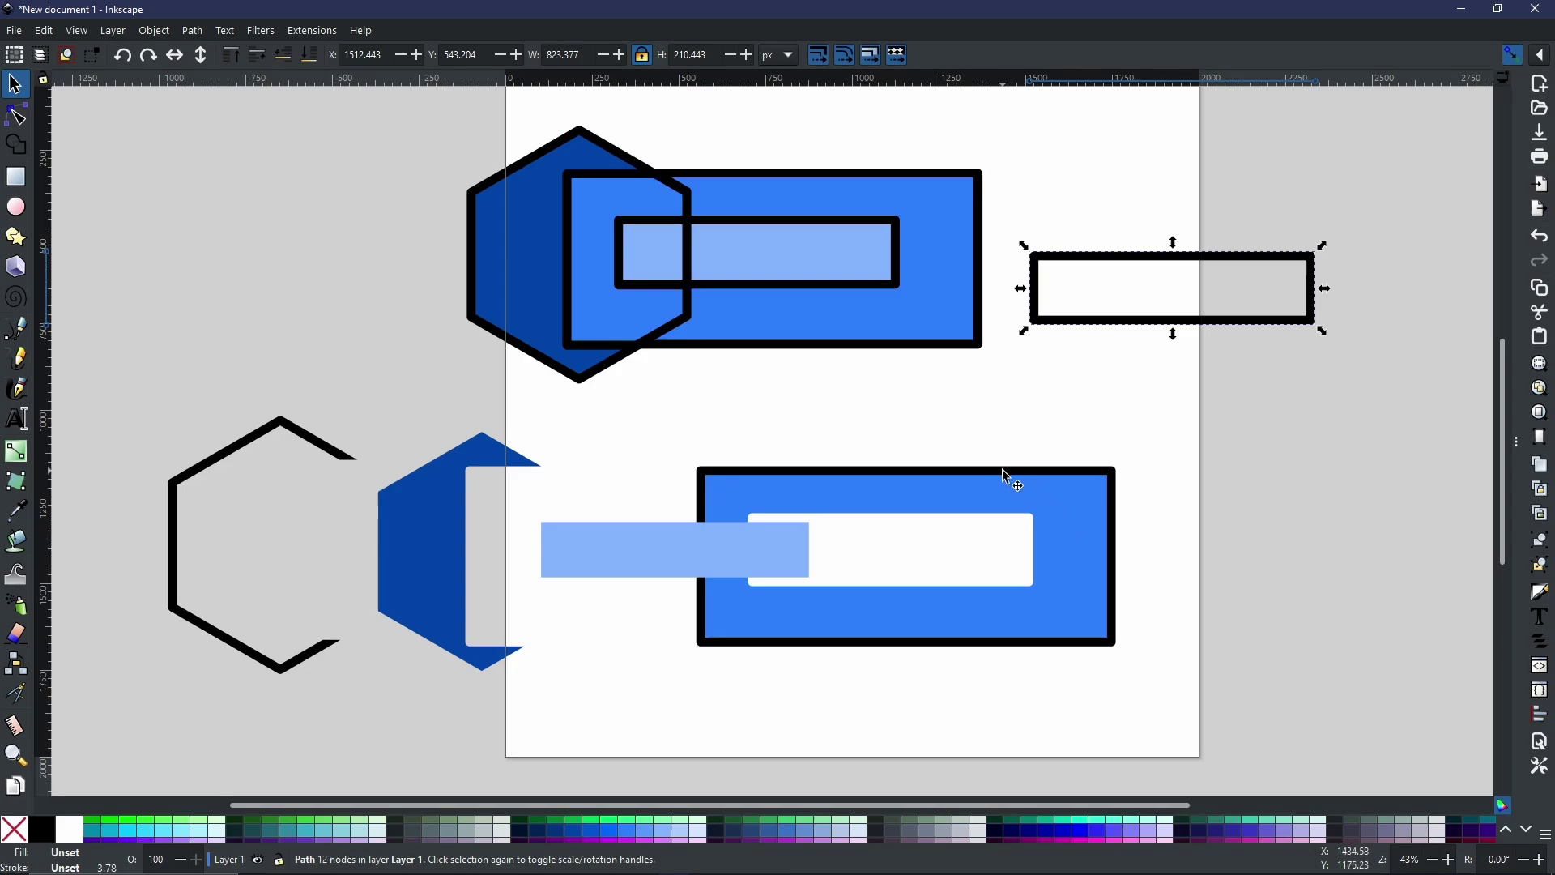
left_click_drag(1011, 478, 1278, 397)
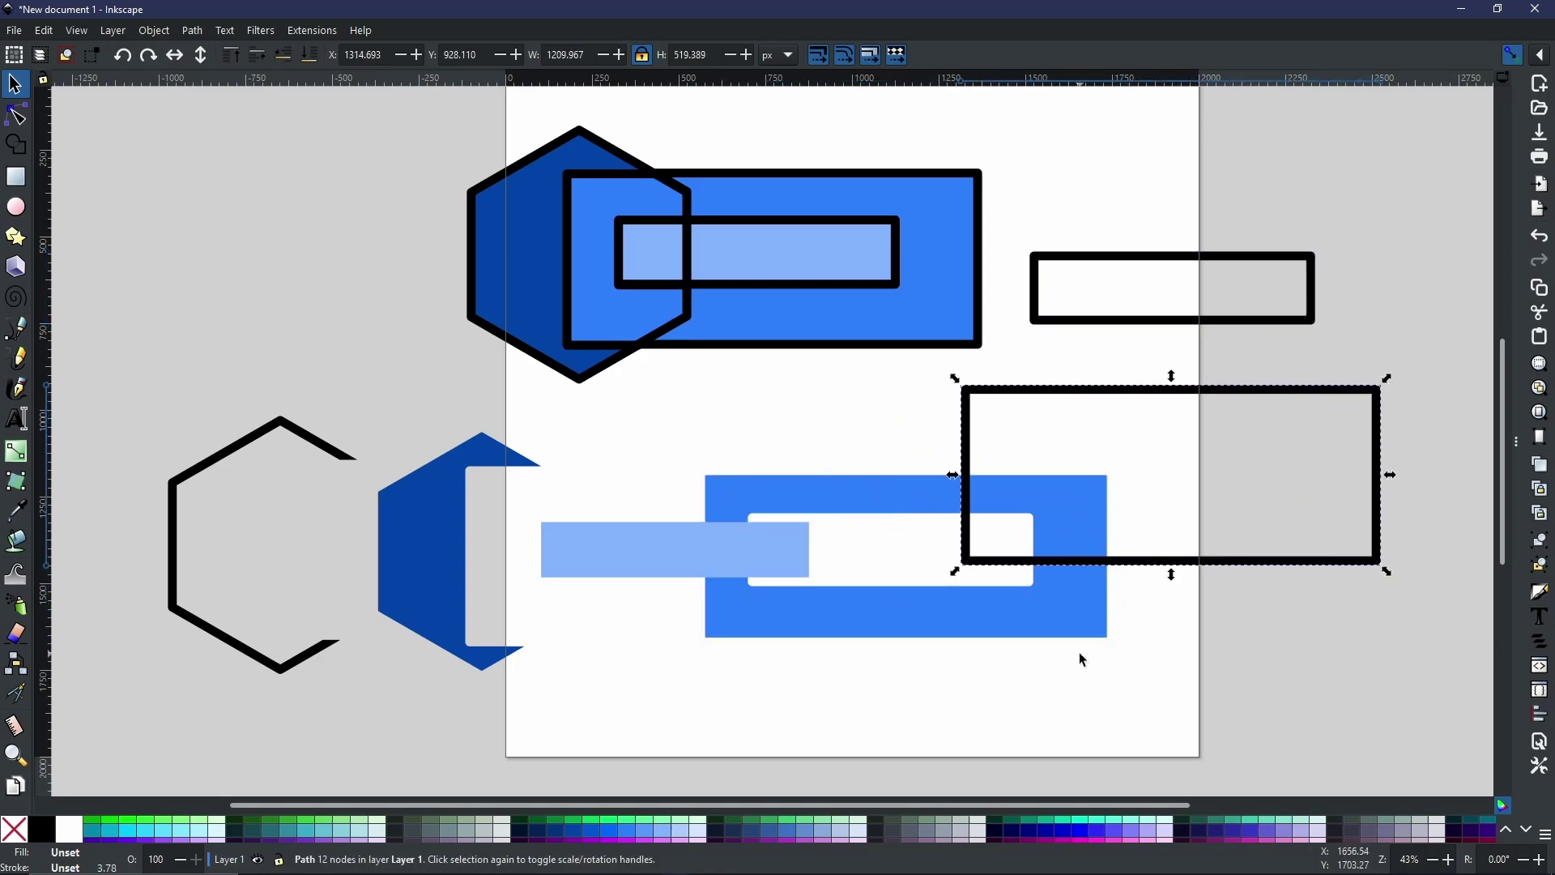